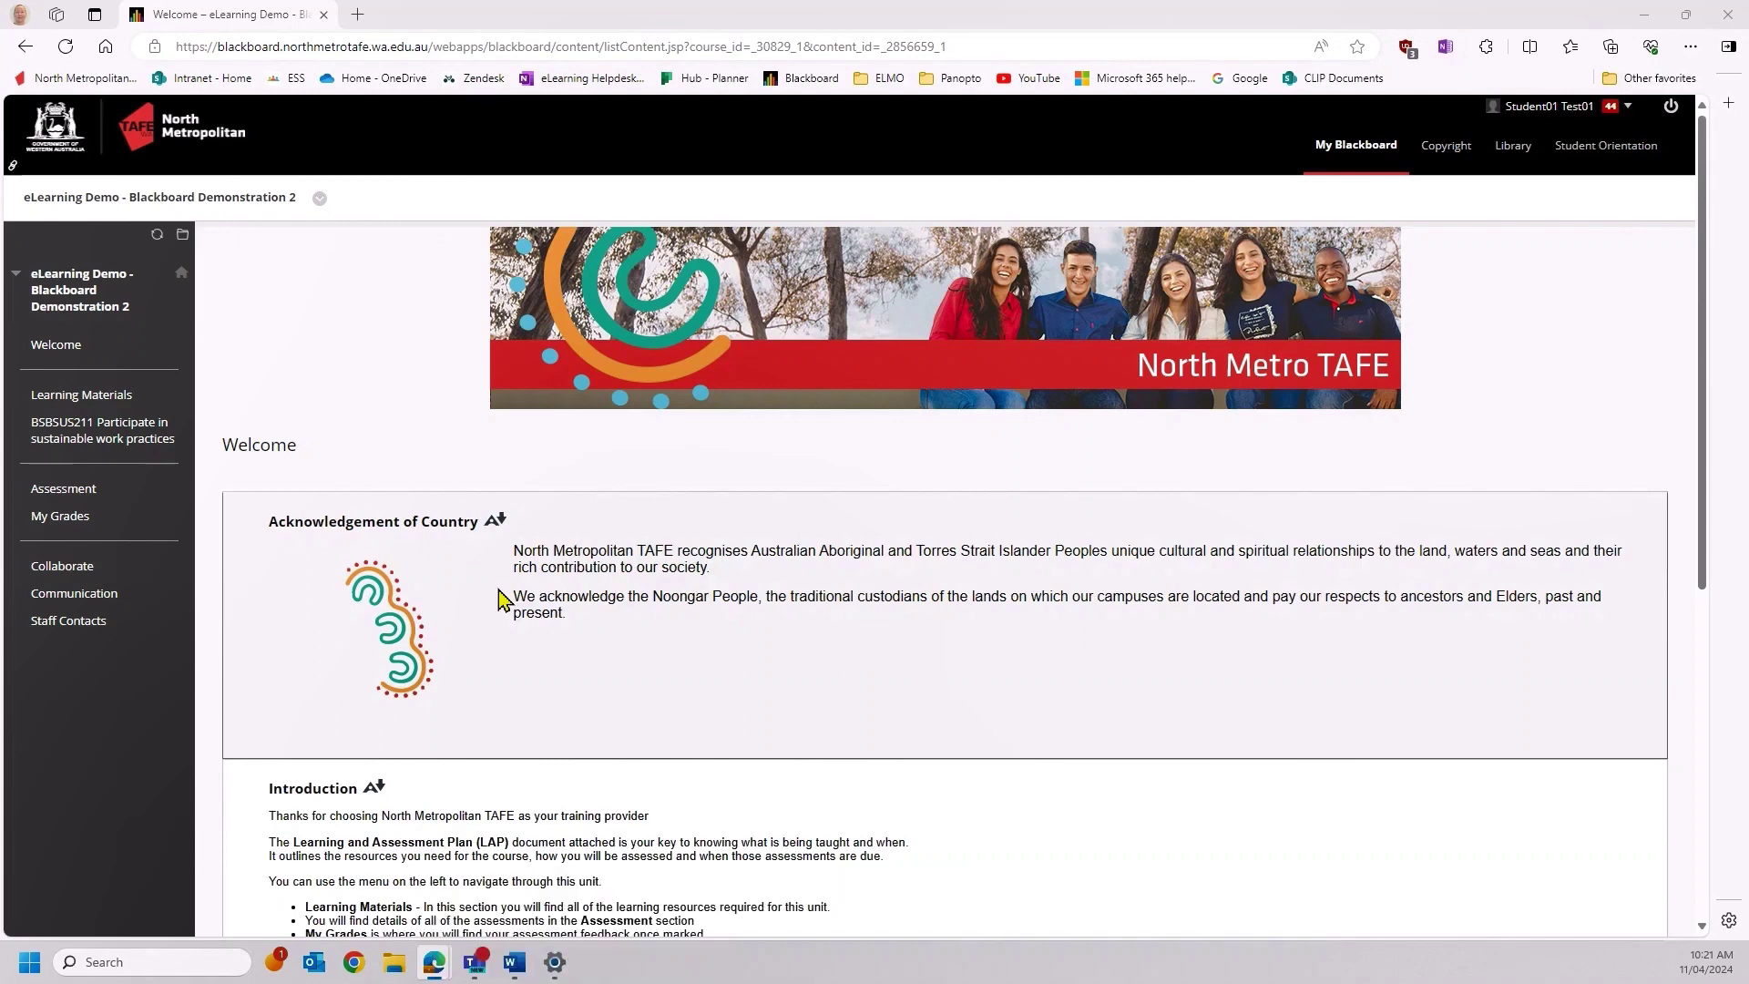
Download the Introduction item through Ally's alternative formats as an Audio (MP3) file
{"action": "scroll", "coordinate": [506, 594], "scroll_direction": "down", "scroll_amount": 3}
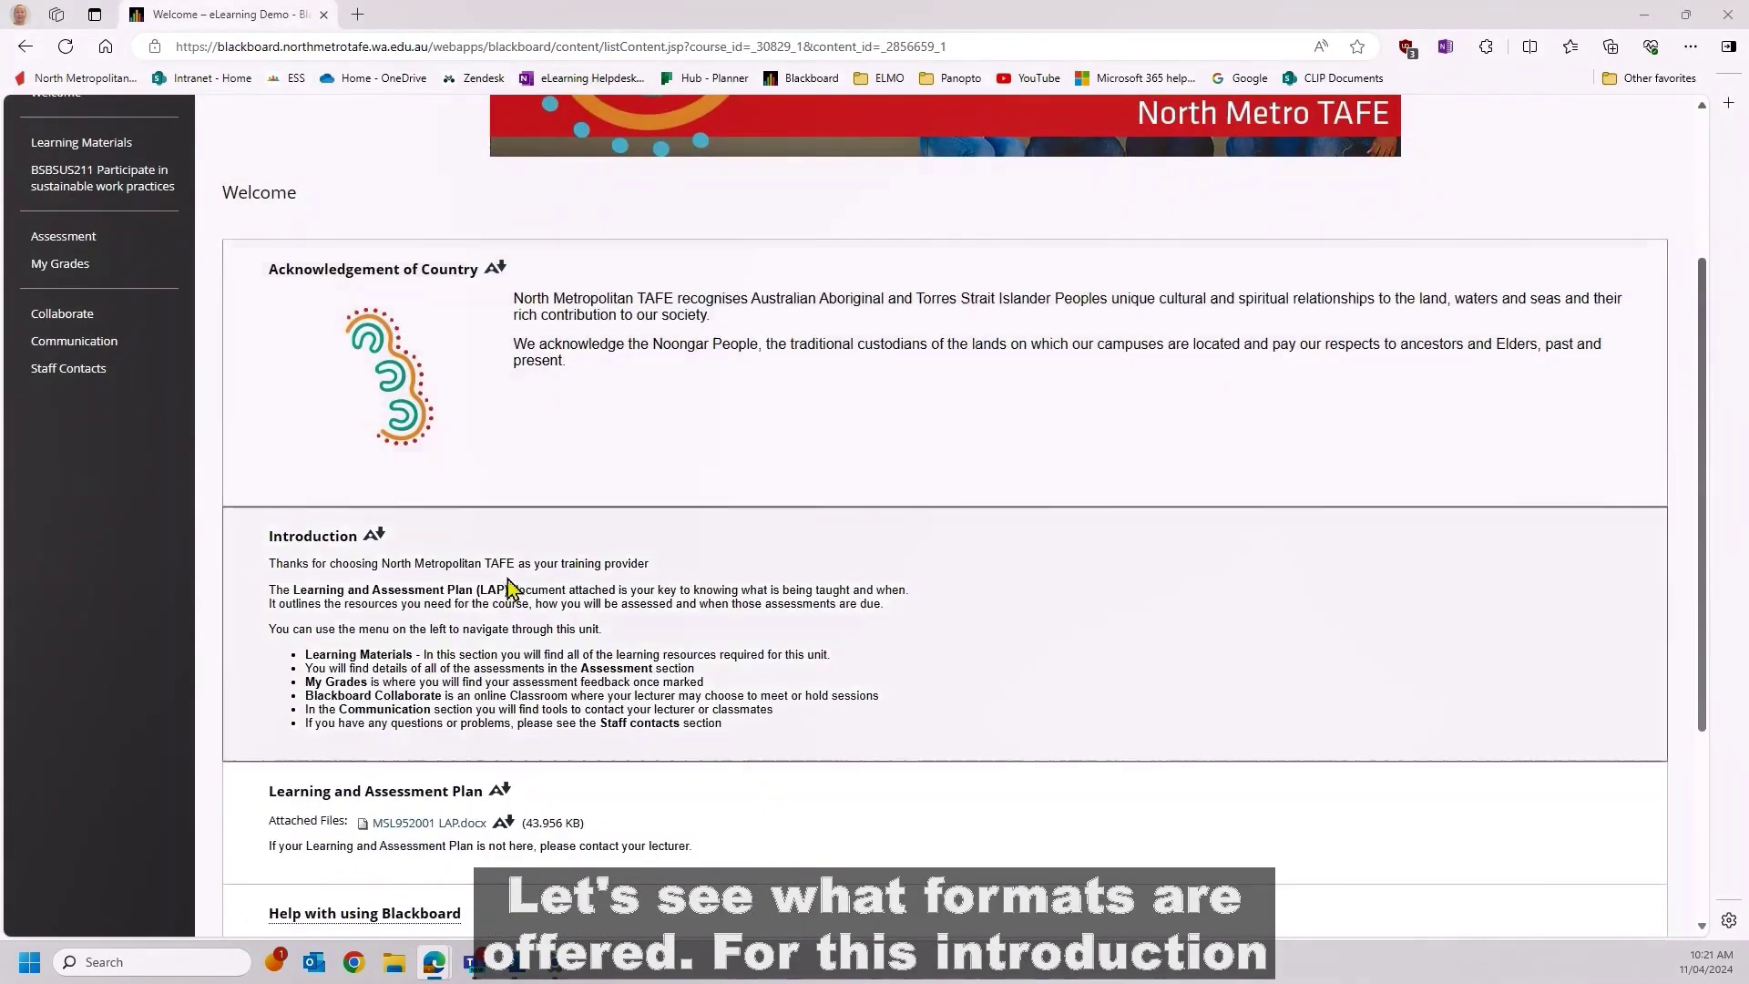
{"action": "left_click", "coordinate": [375, 538]}
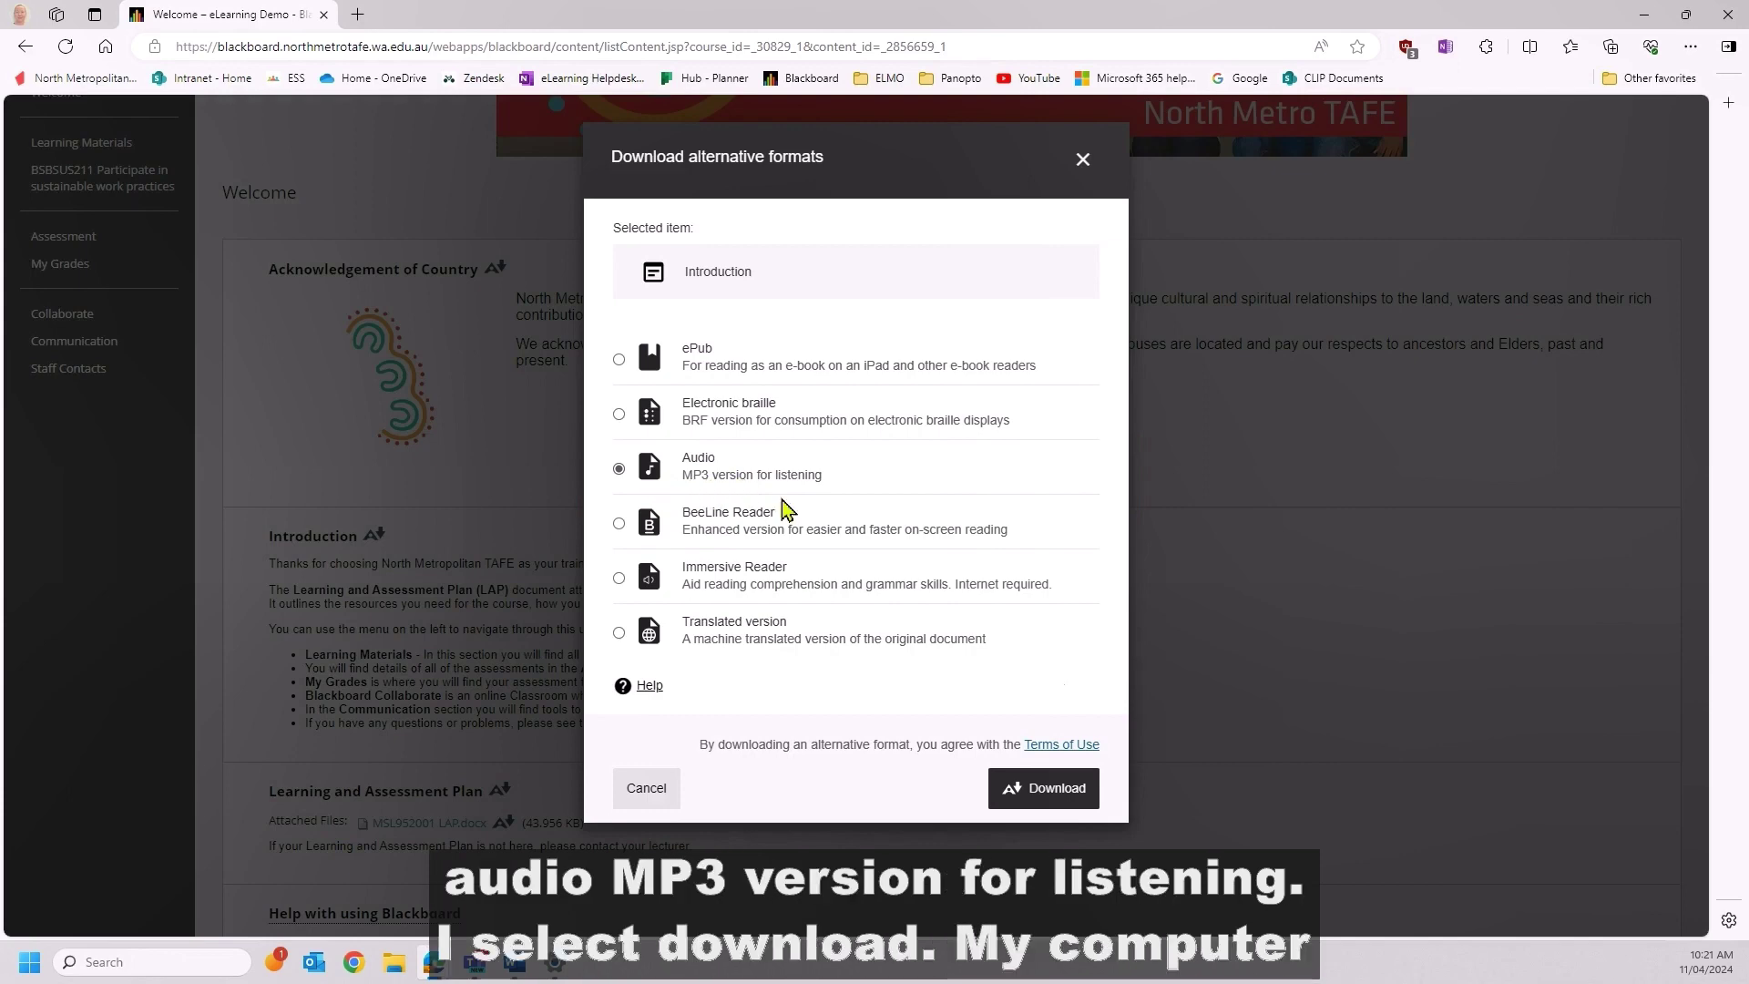
{"action": "left_click", "coordinate": [1044, 789]}
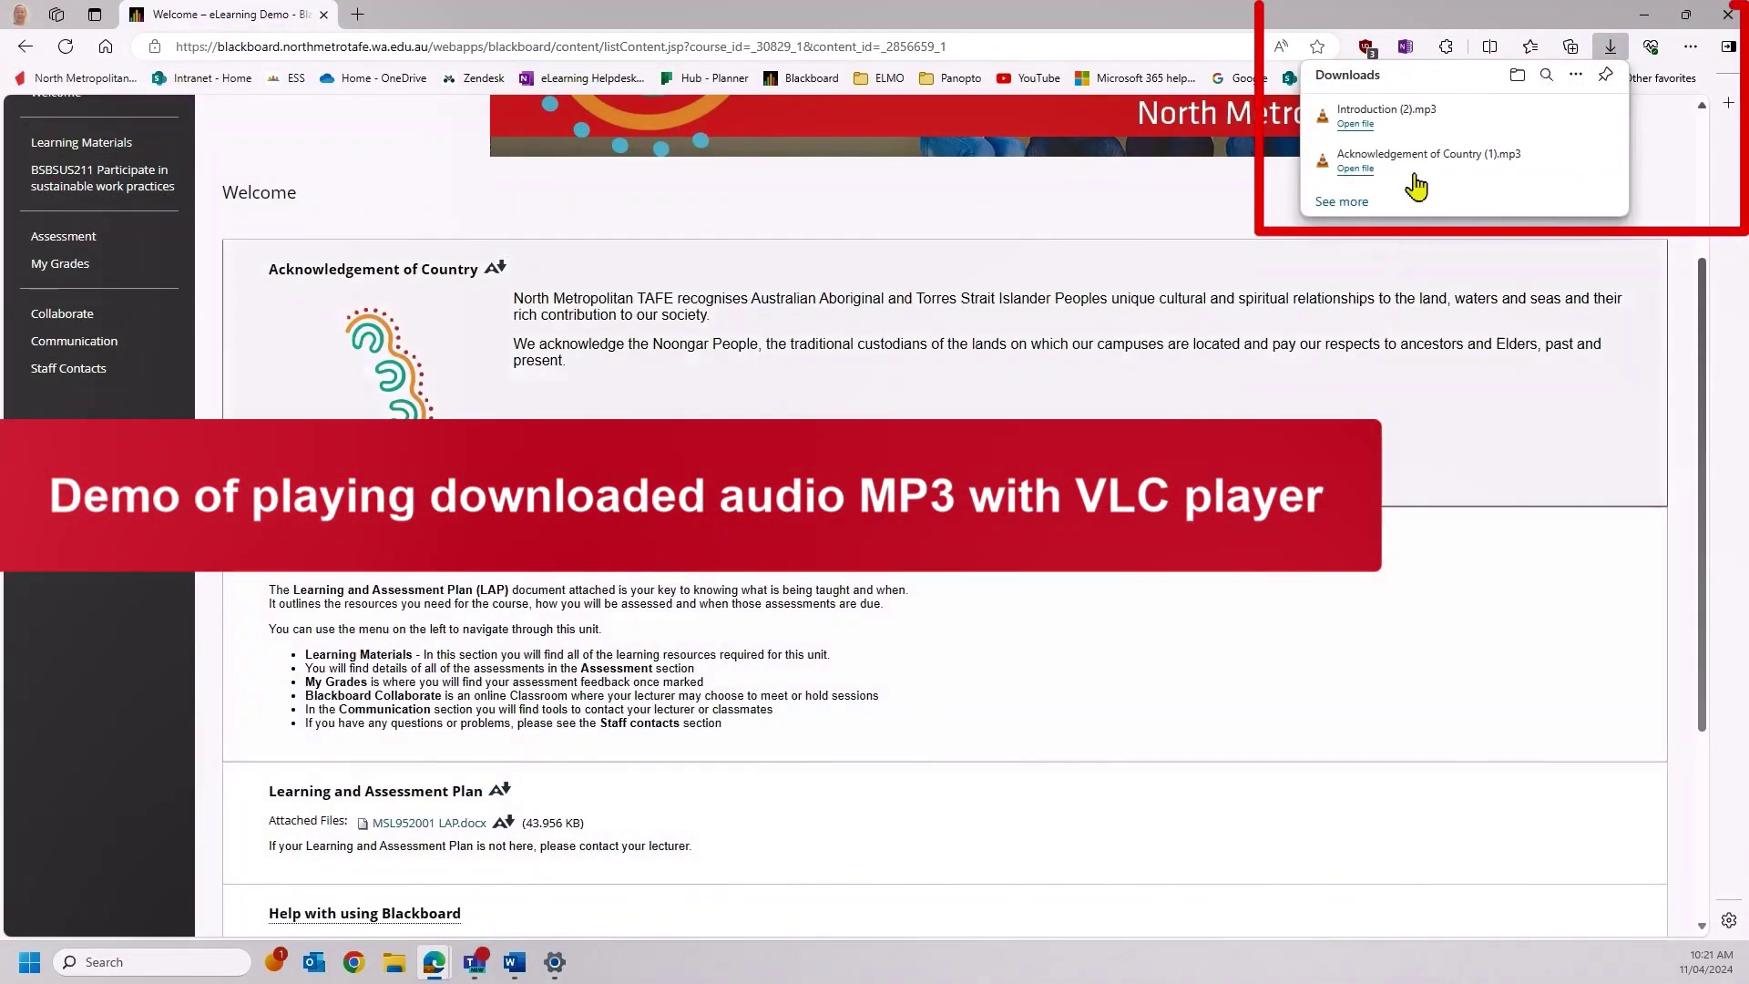
{"action": "left_click", "coordinate": [1348, 126]}
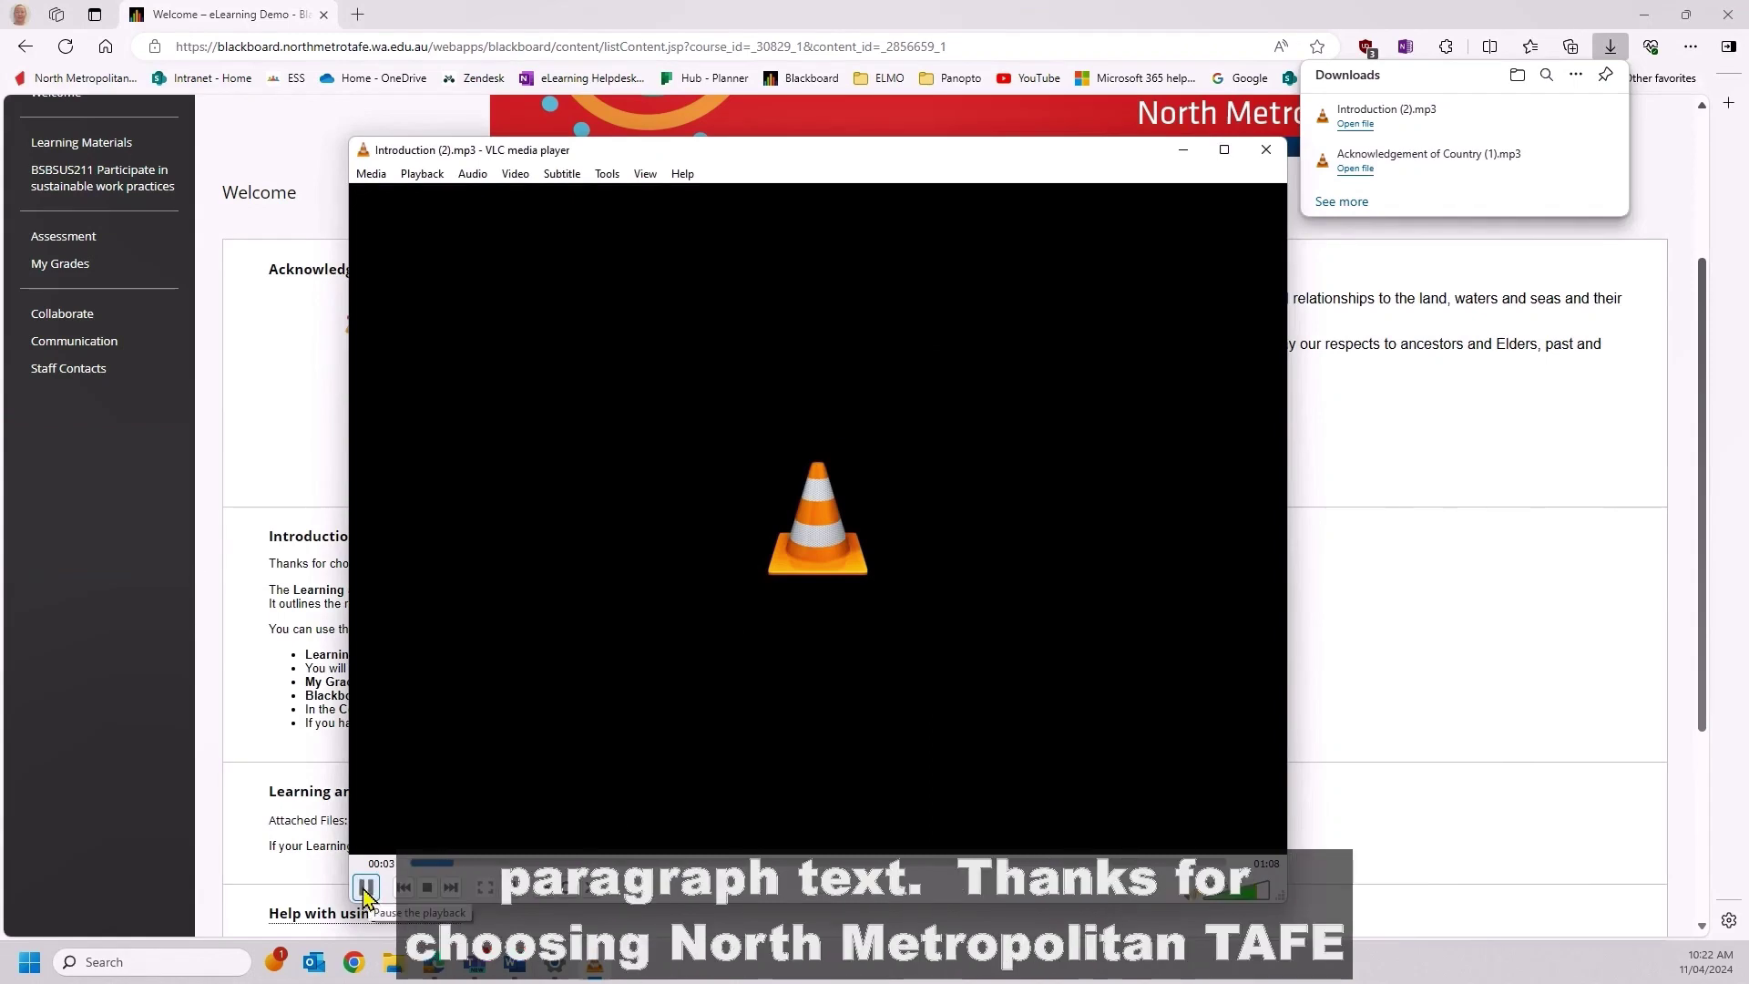
{"action": "left_click", "coordinate": [365, 888]}
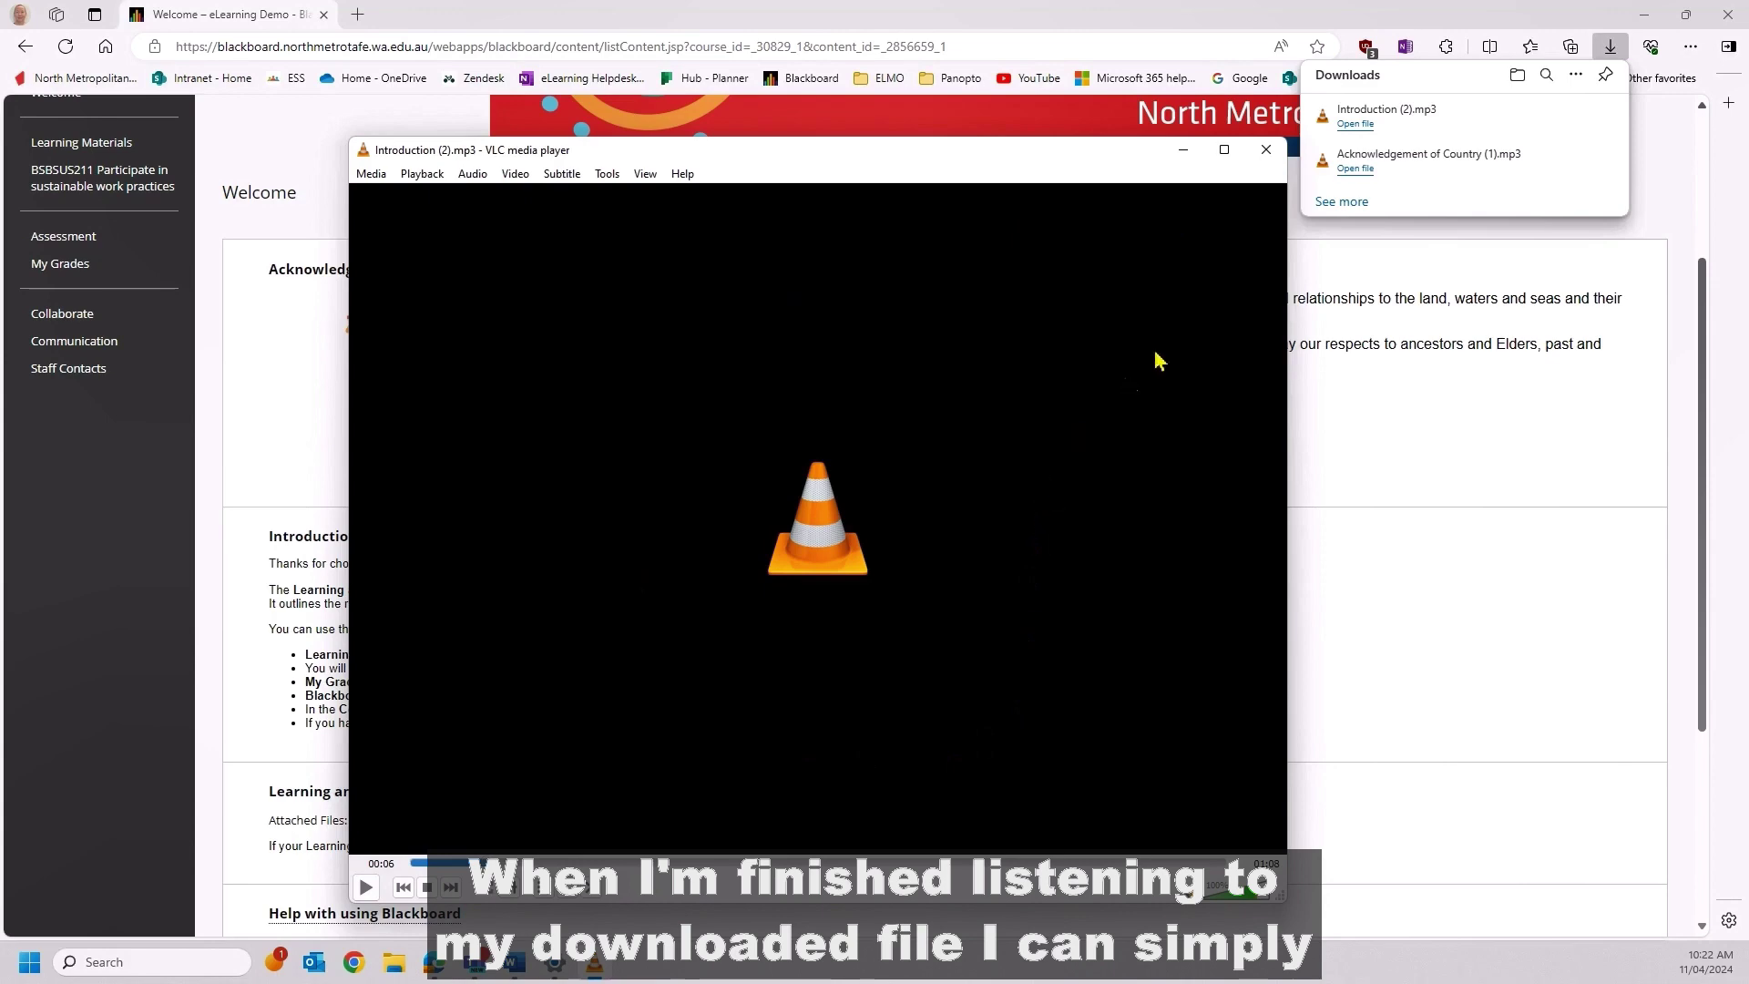
{"action": "left_click", "coordinate": [1265, 151]}
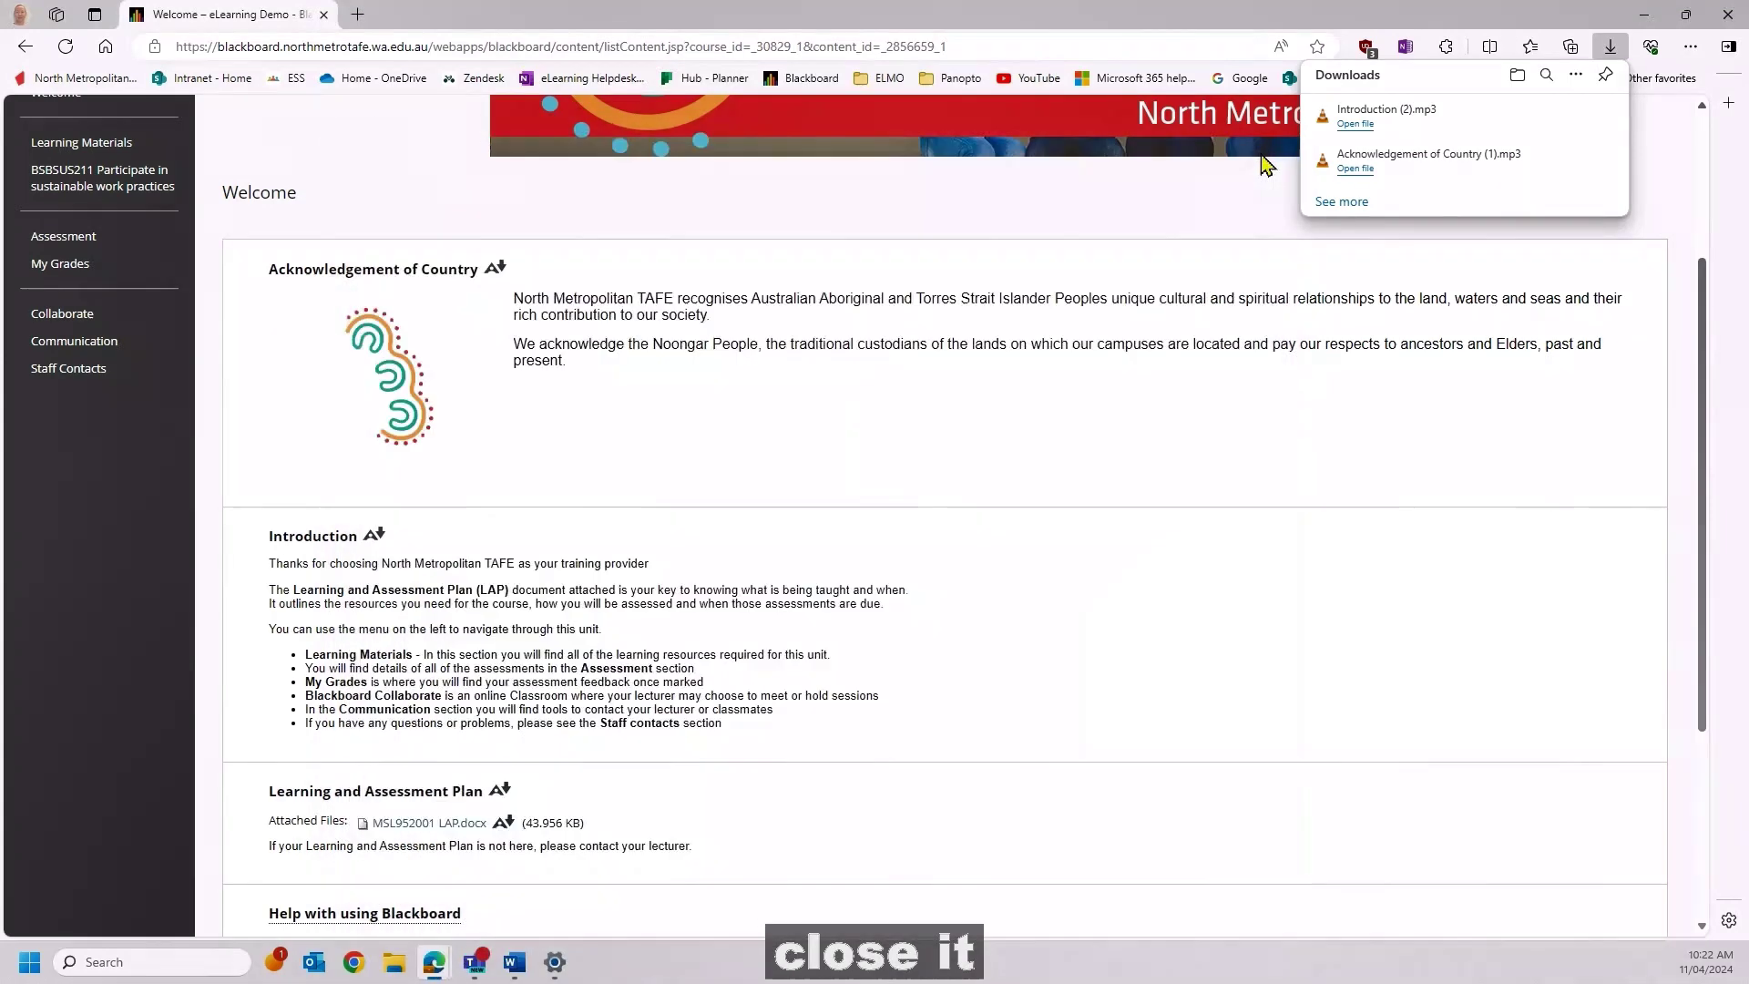
Dismiss the downloads list and open the Introduction in Ally's Immersive Reader format
{"action": "left_click", "coordinate": [1037, 527]}
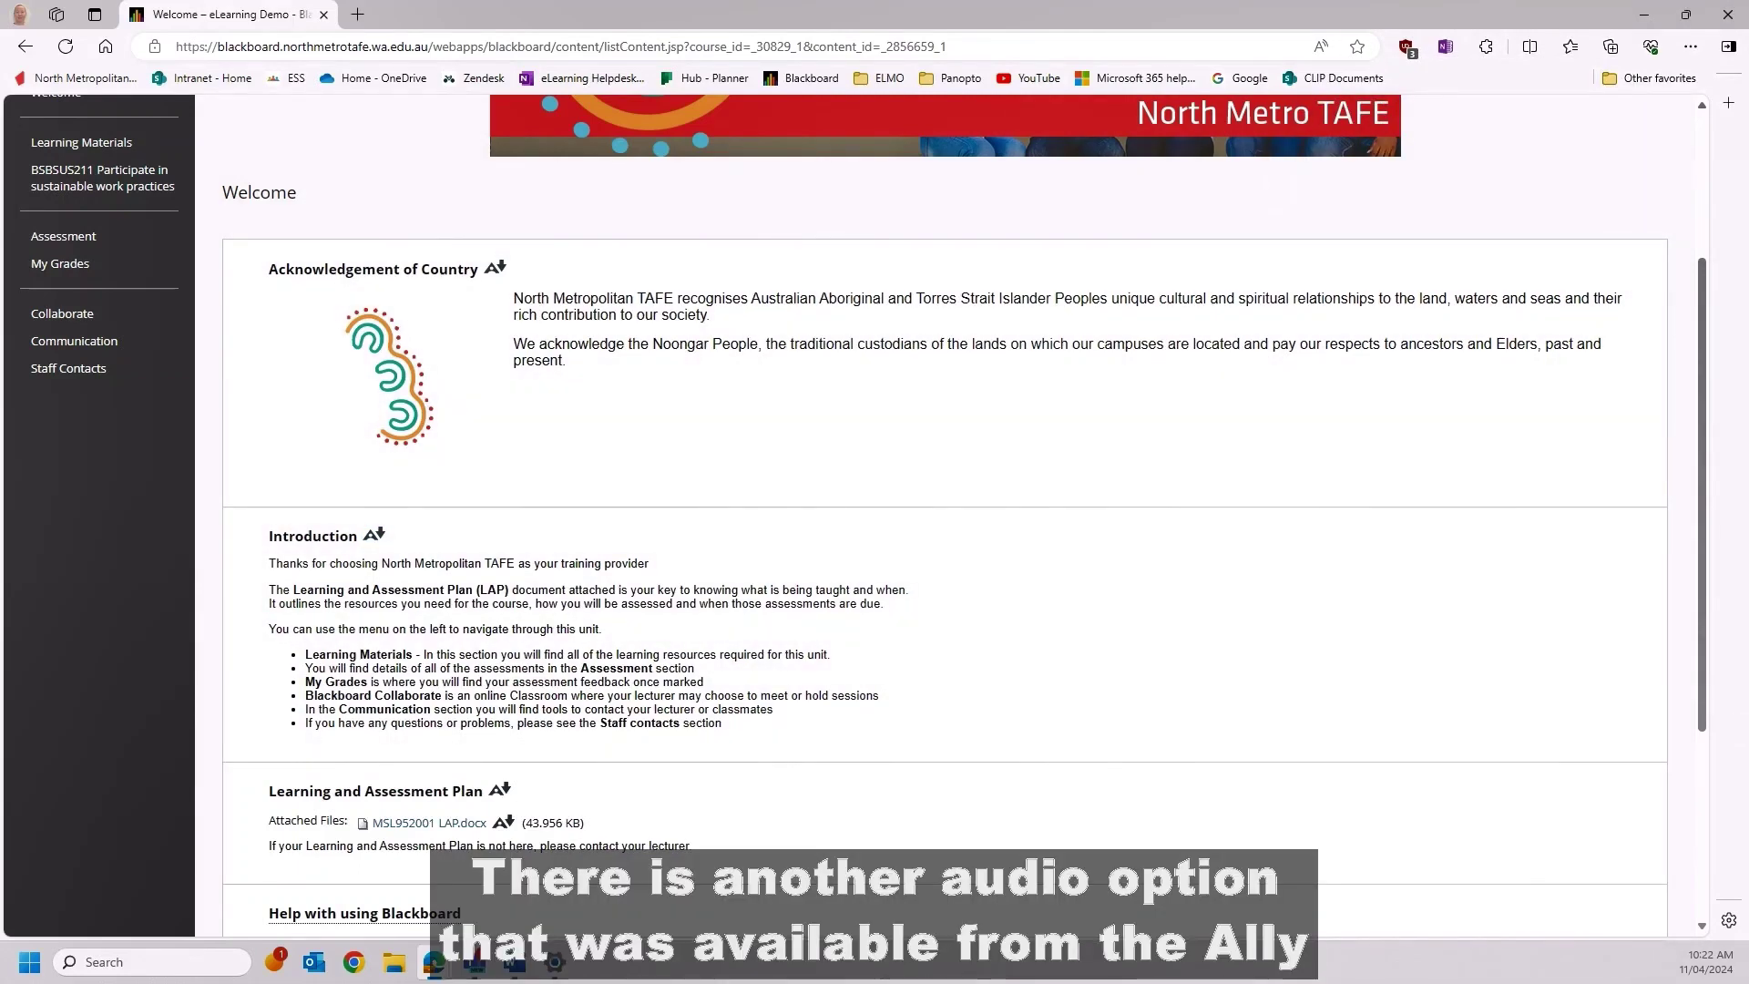
{"action": "left_click", "coordinate": [375, 537]}
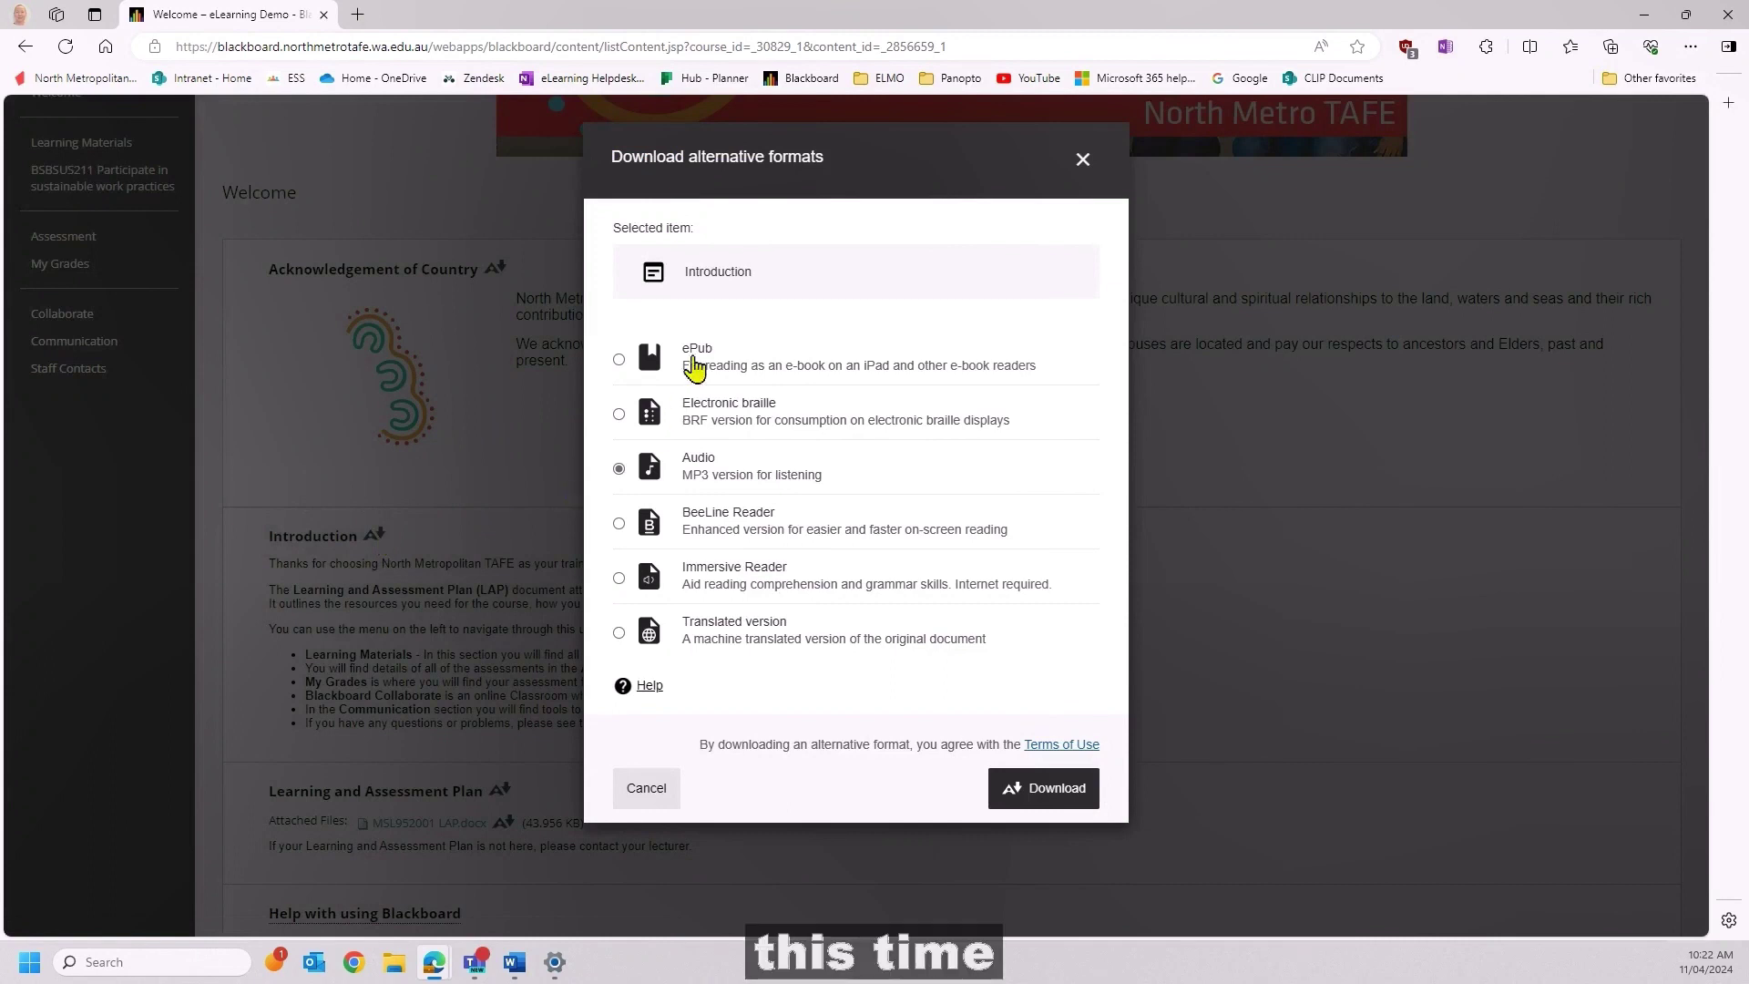
{"action": "left_click", "coordinate": [619, 579]}
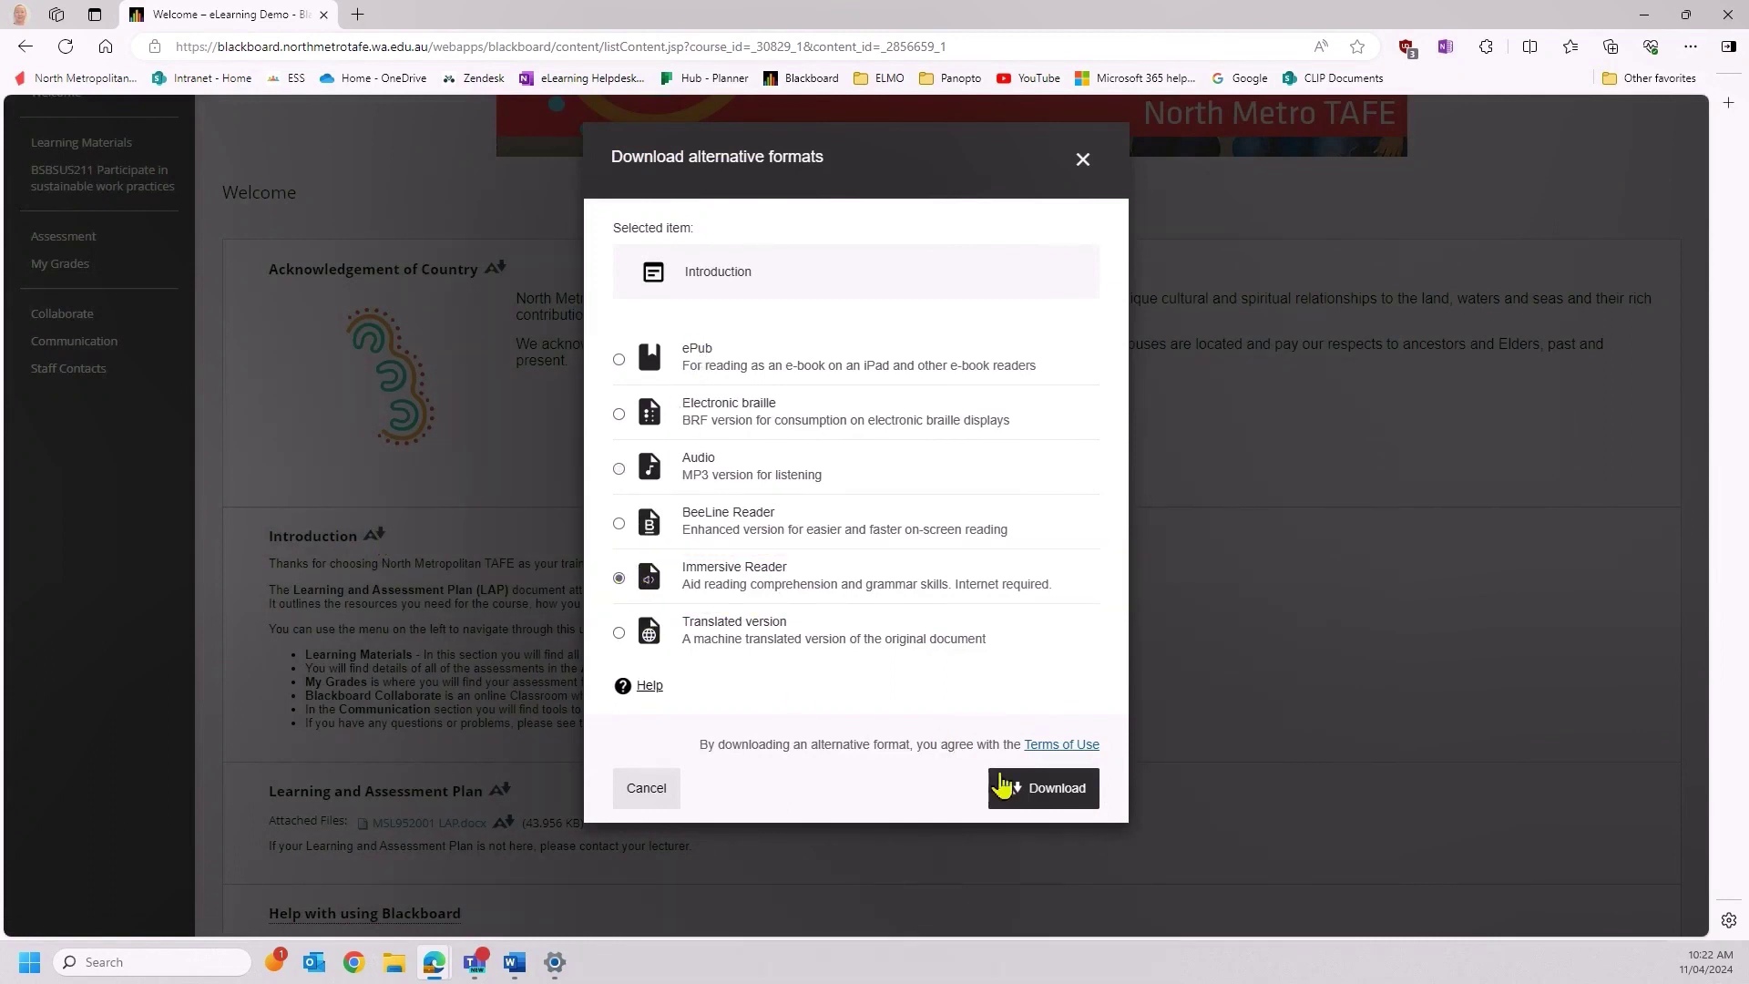
{"action": "left_click", "coordinate": [1046, 797]}
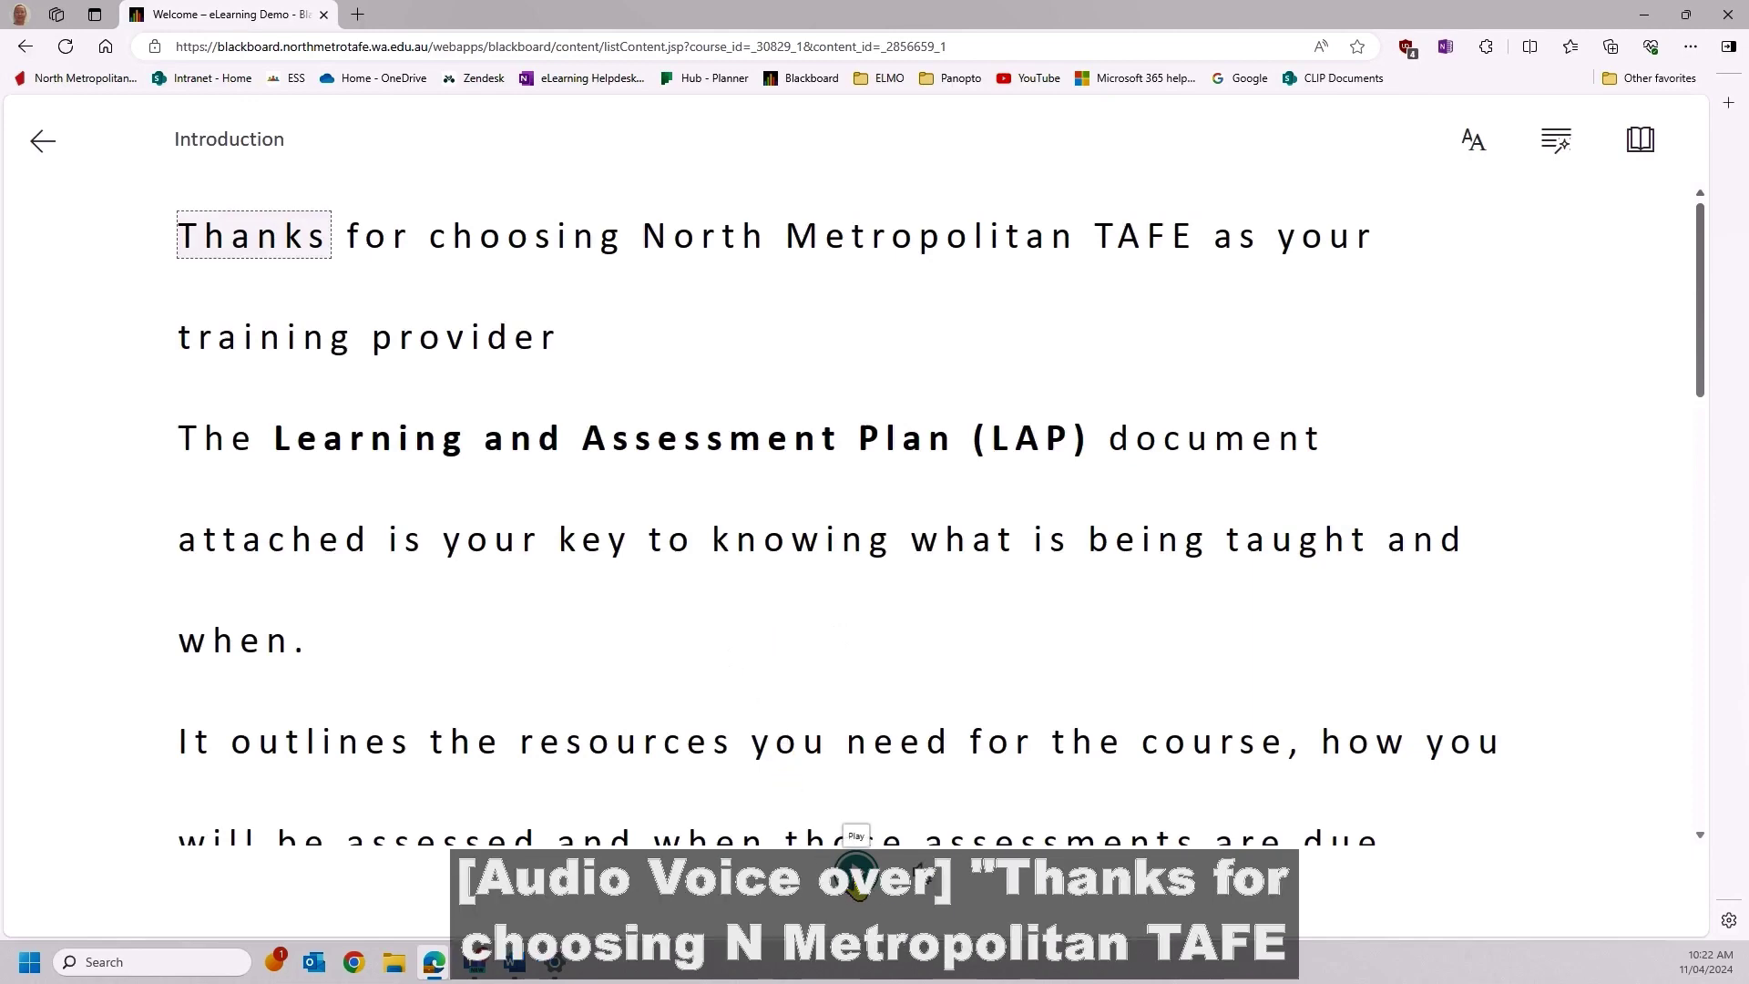
Read the Introduction aloud with the Male voice at faster speed, pausing mid-text
{"action": "left_click", "coordinate": [857, 870]}
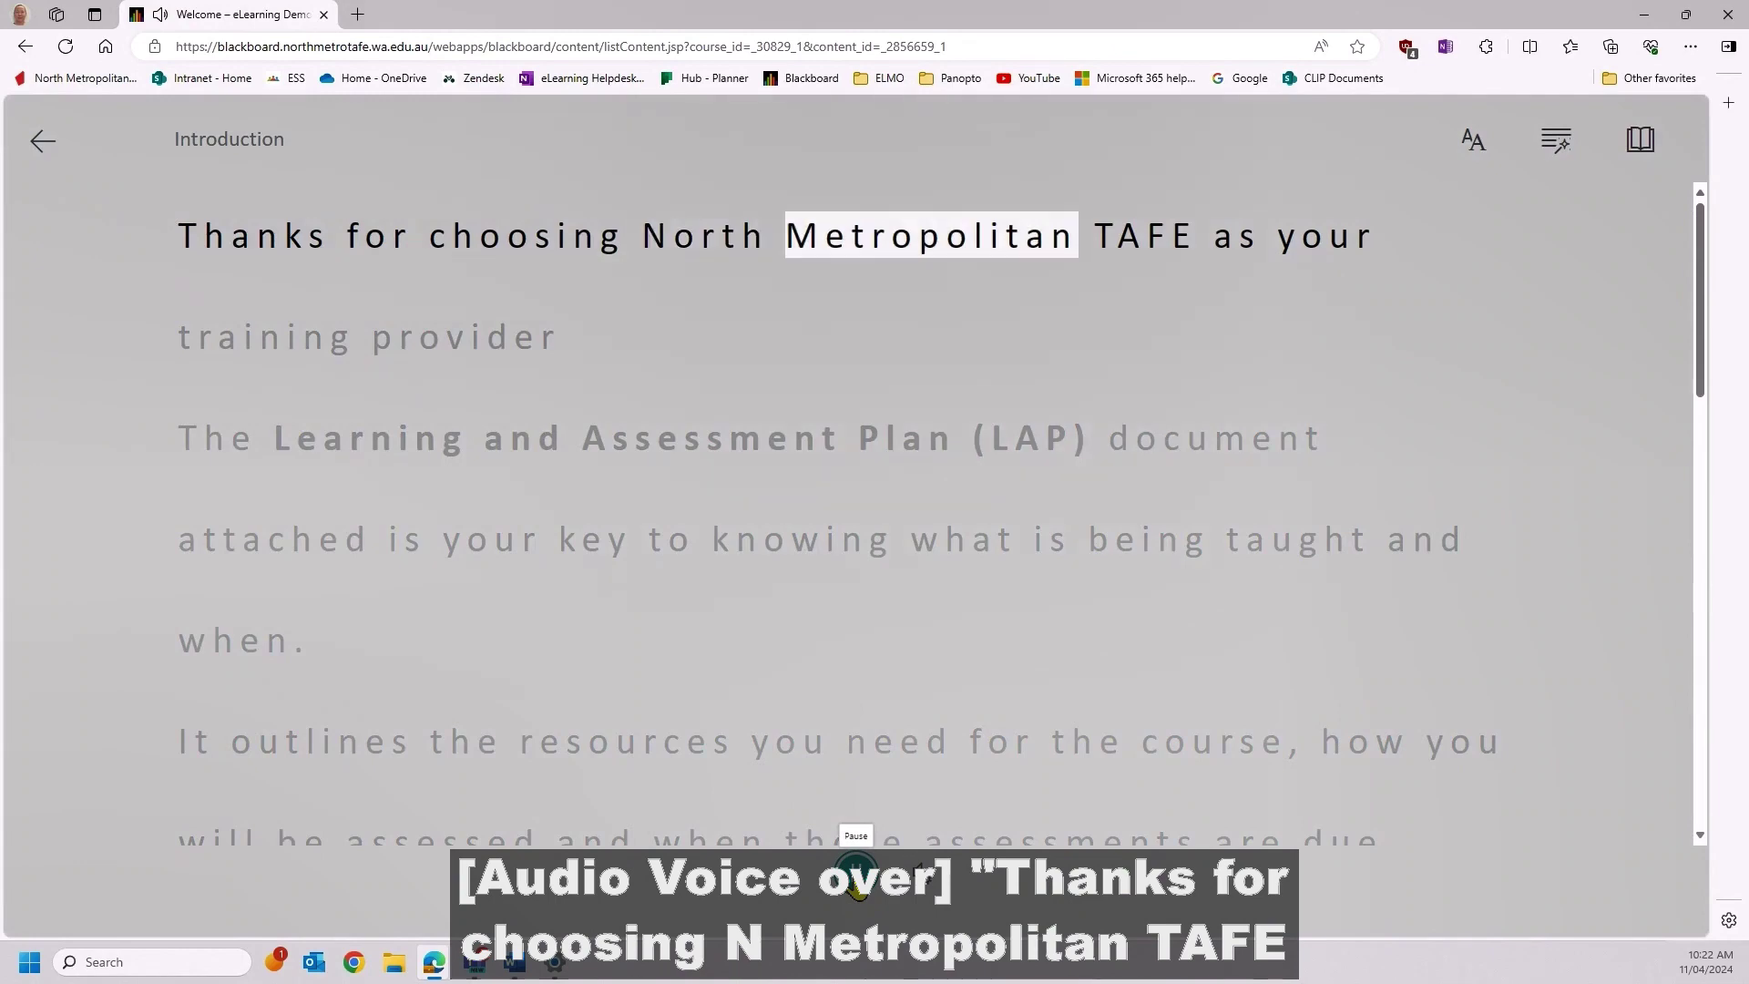
{"action": "left_click", "coordinate": [857, 870]}
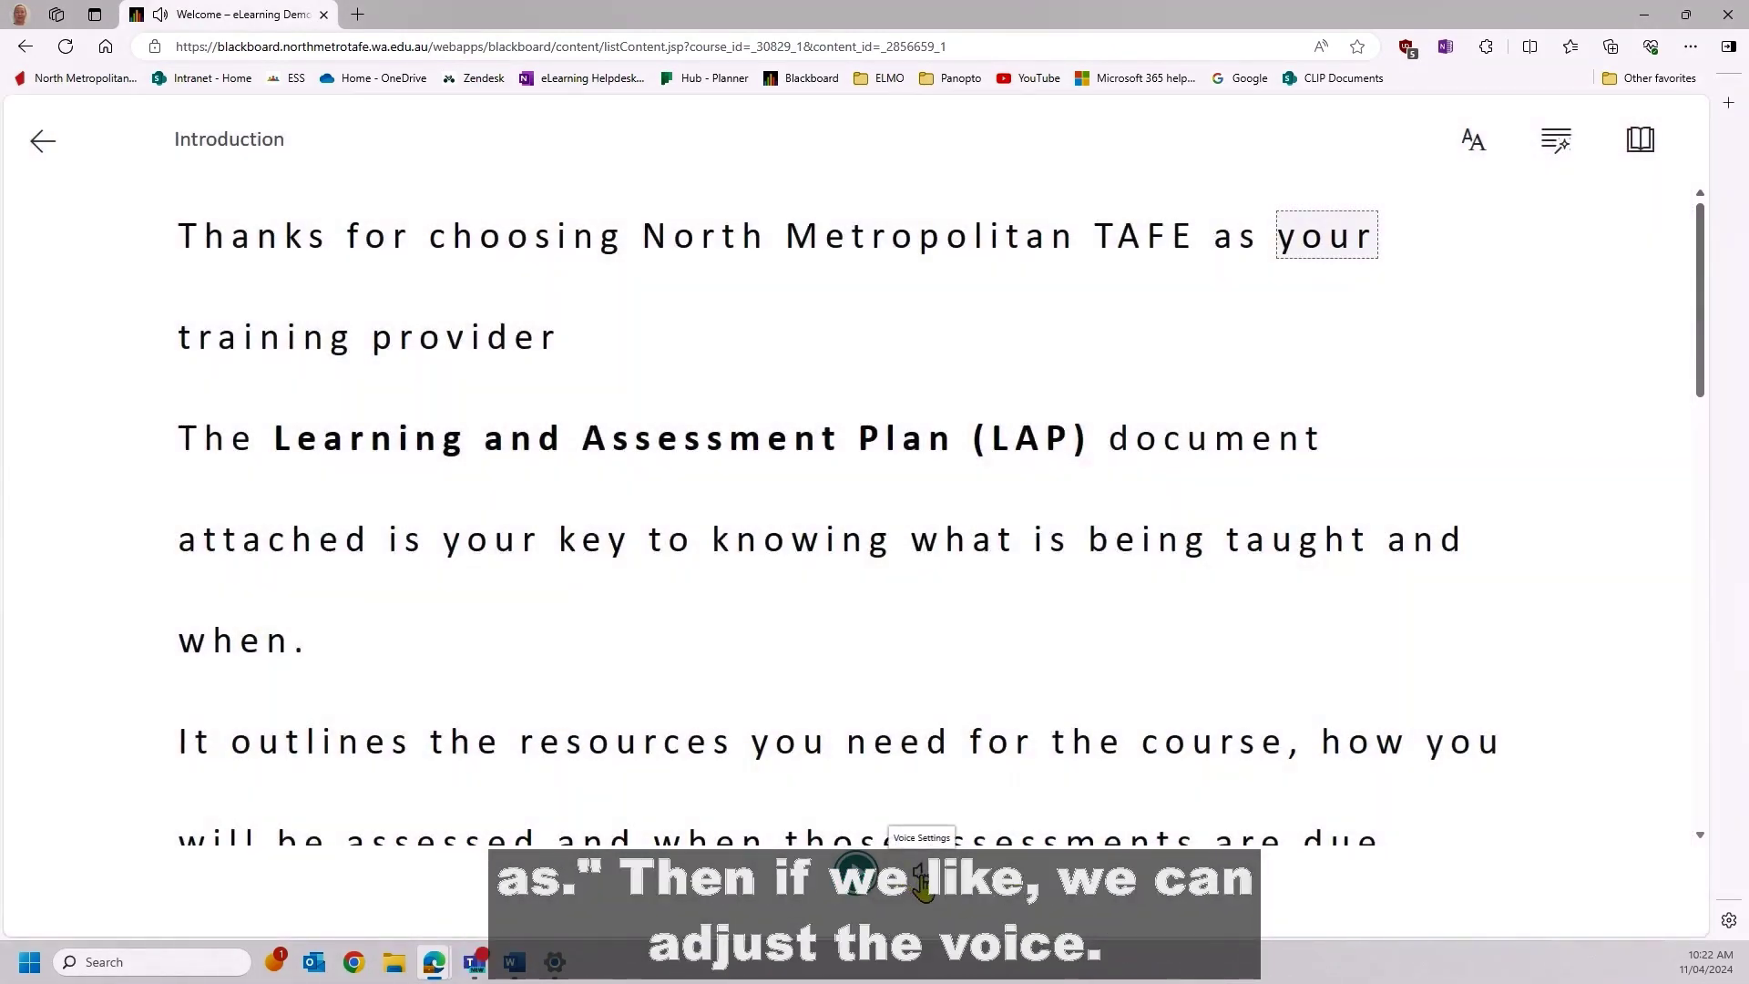
{"action": "left_click", "coordinate": [922, 878]}
{"action": "left_click", "coordinate": [850, 820]}
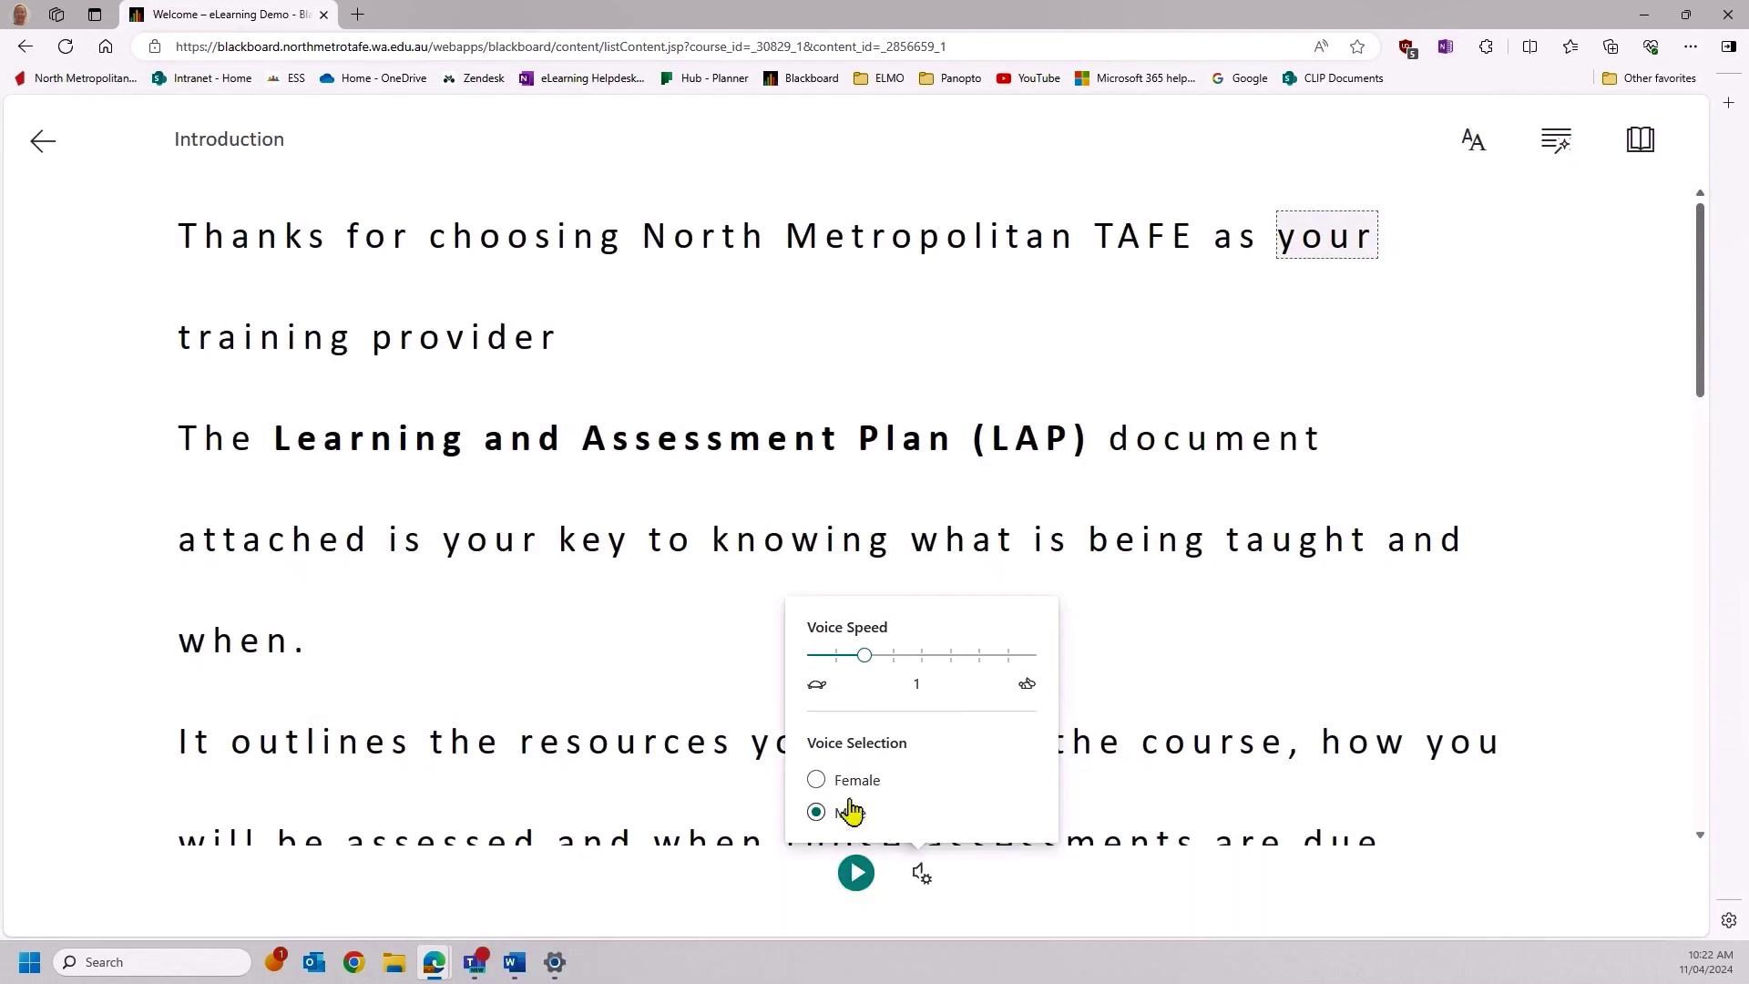
{"action": "left_click", "coordinate": [881, 656]}
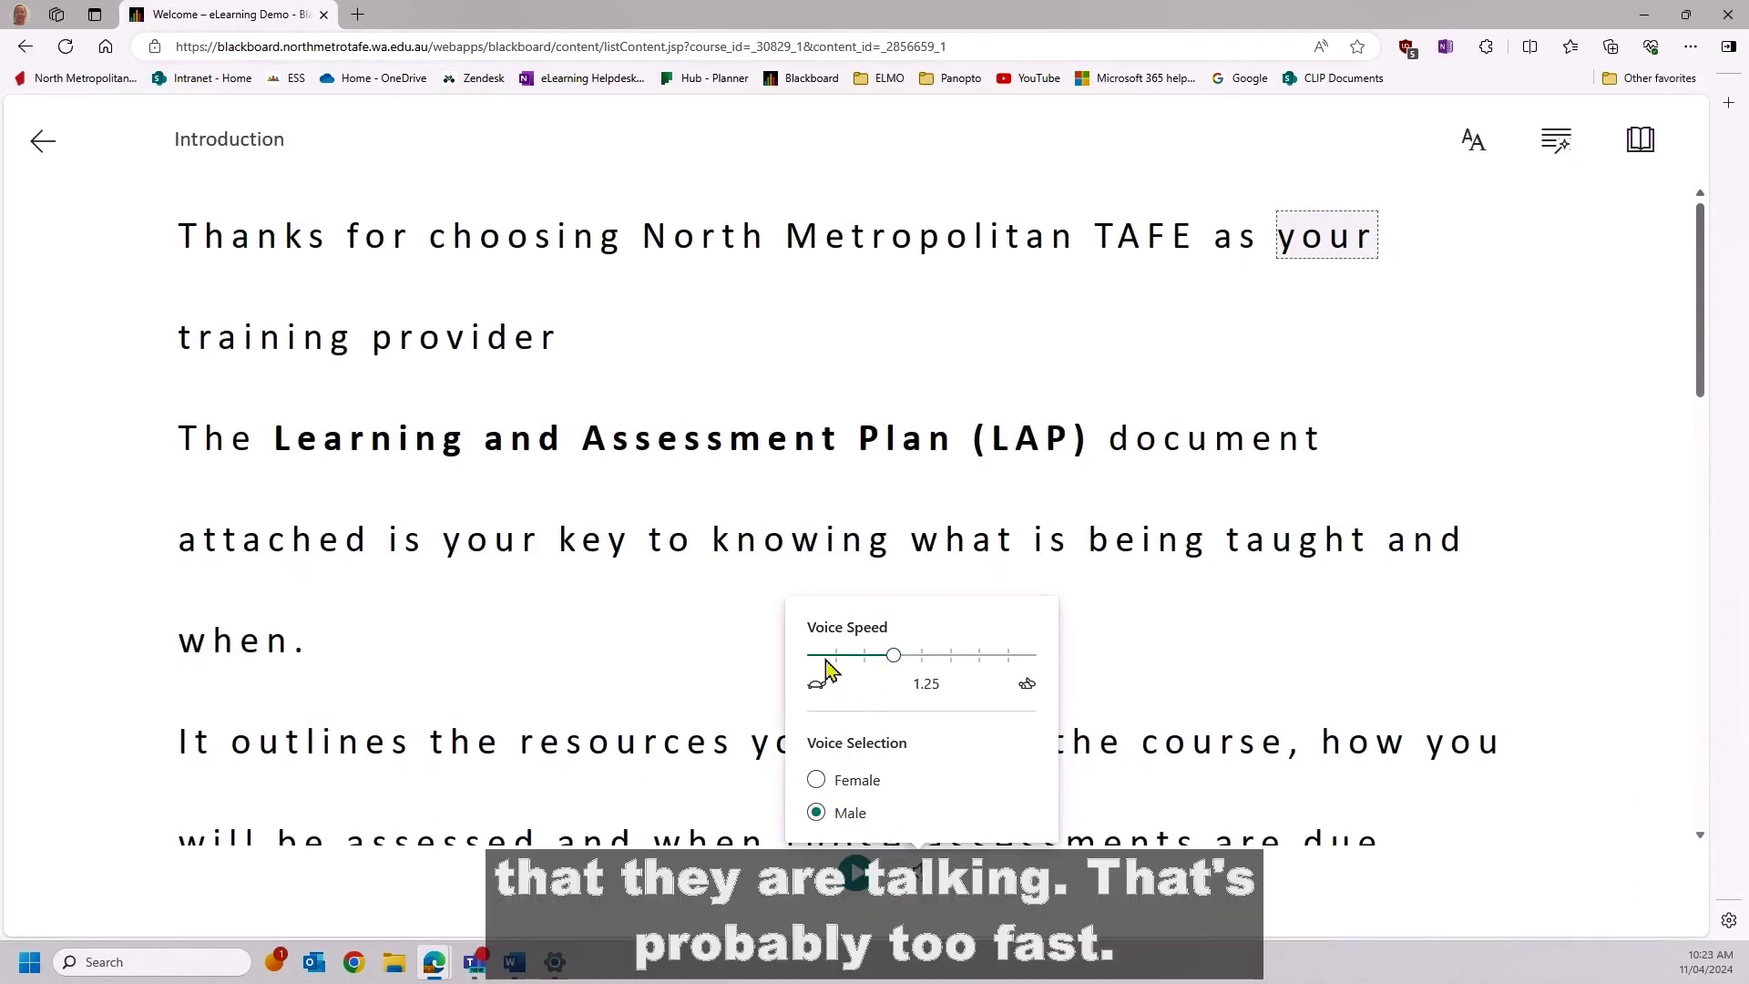
{"action": "left_click", "coordinate": [856, 873]}
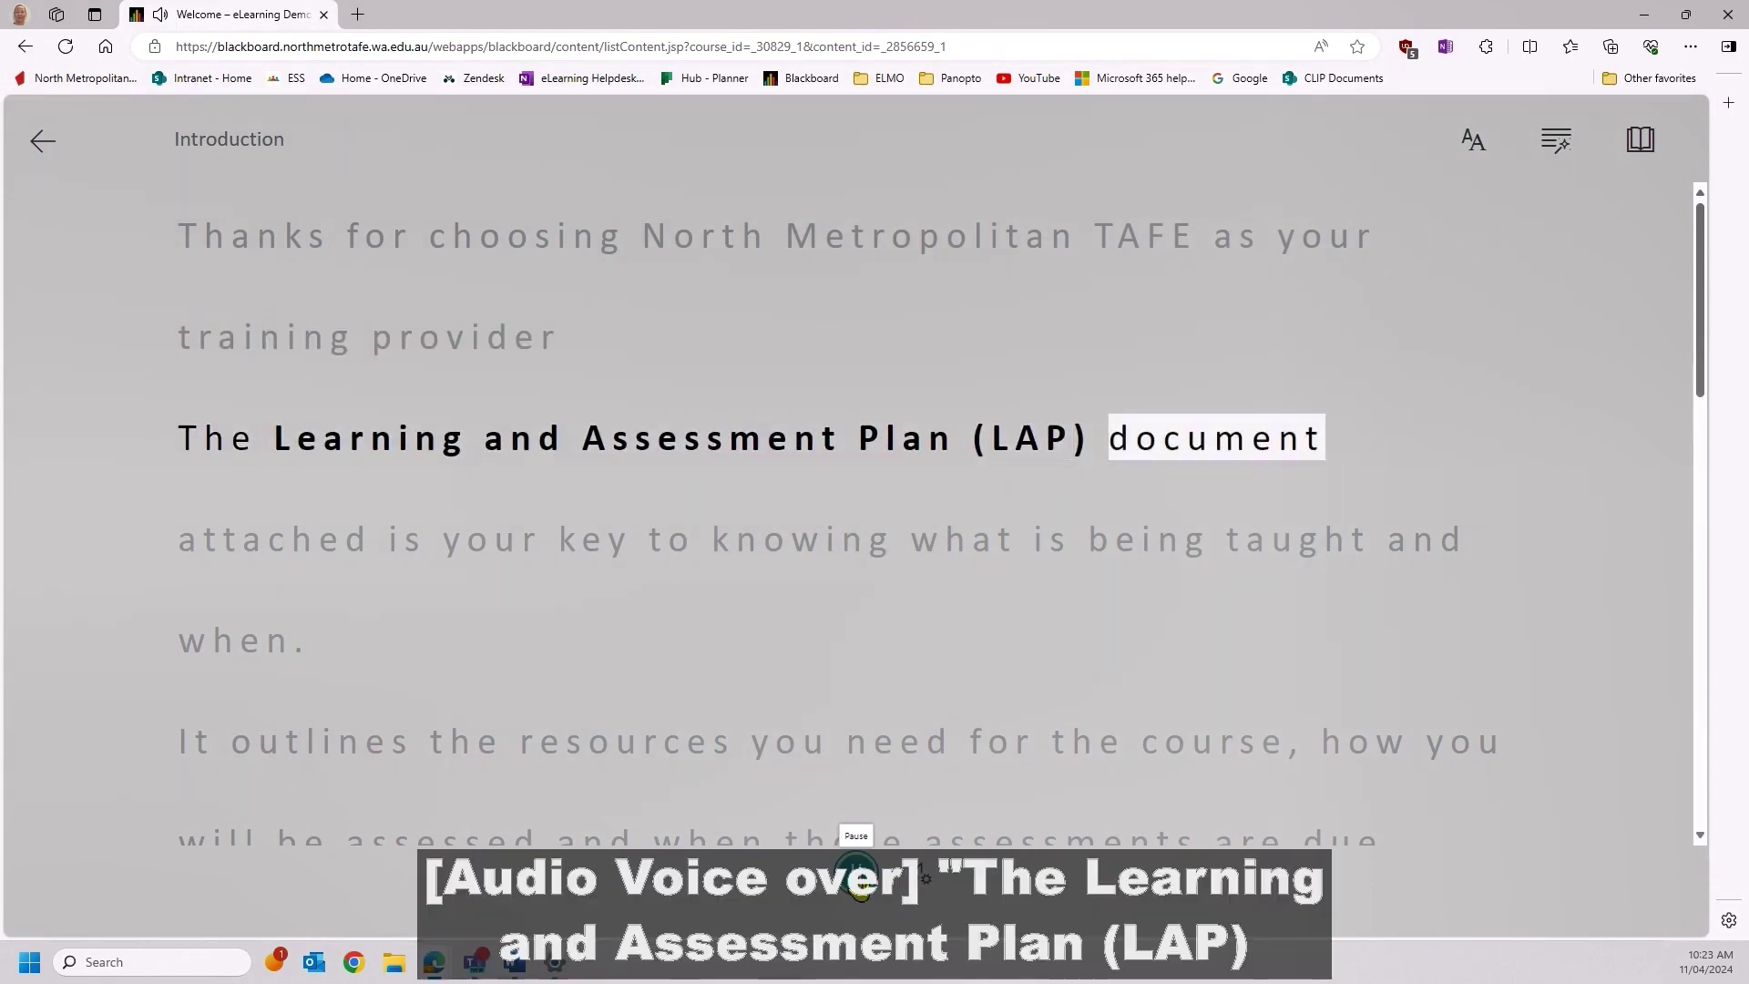
{"action": "left_click", "coordinate": [856, 872]}
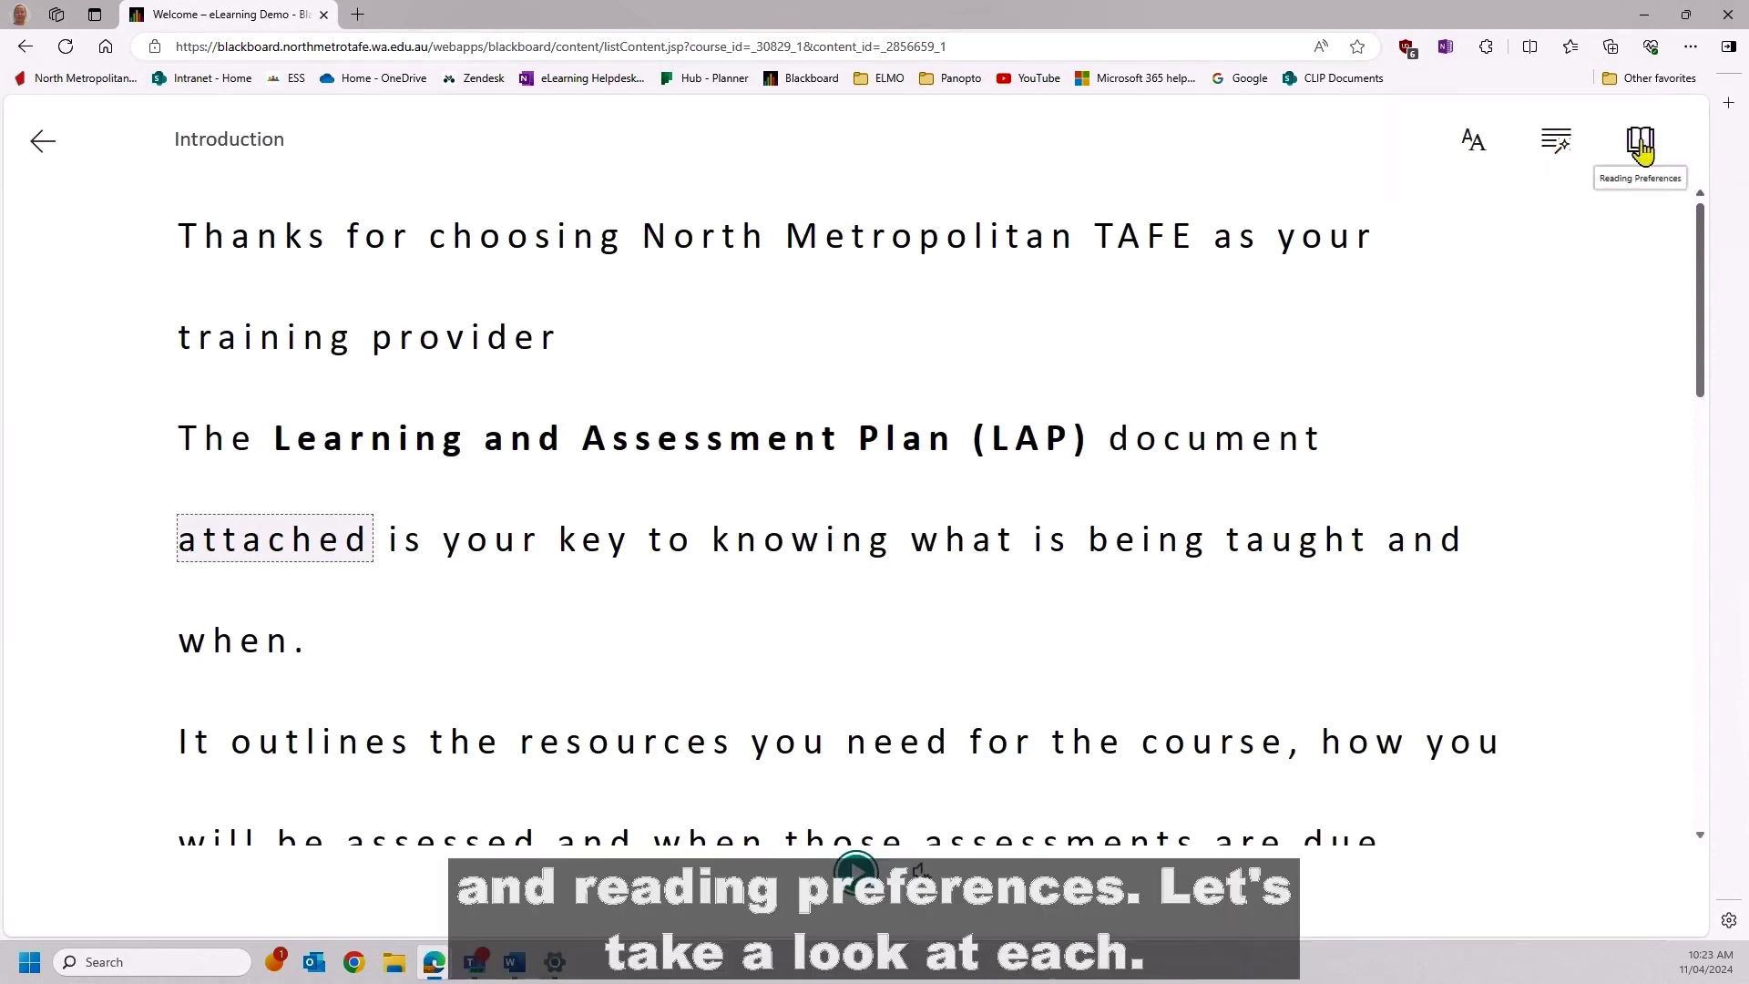
Set text size 20, Sitka font, light blue theme, and turn off Increase Spacing
{"action": "left_click", "coordinate": [1473, 150]}
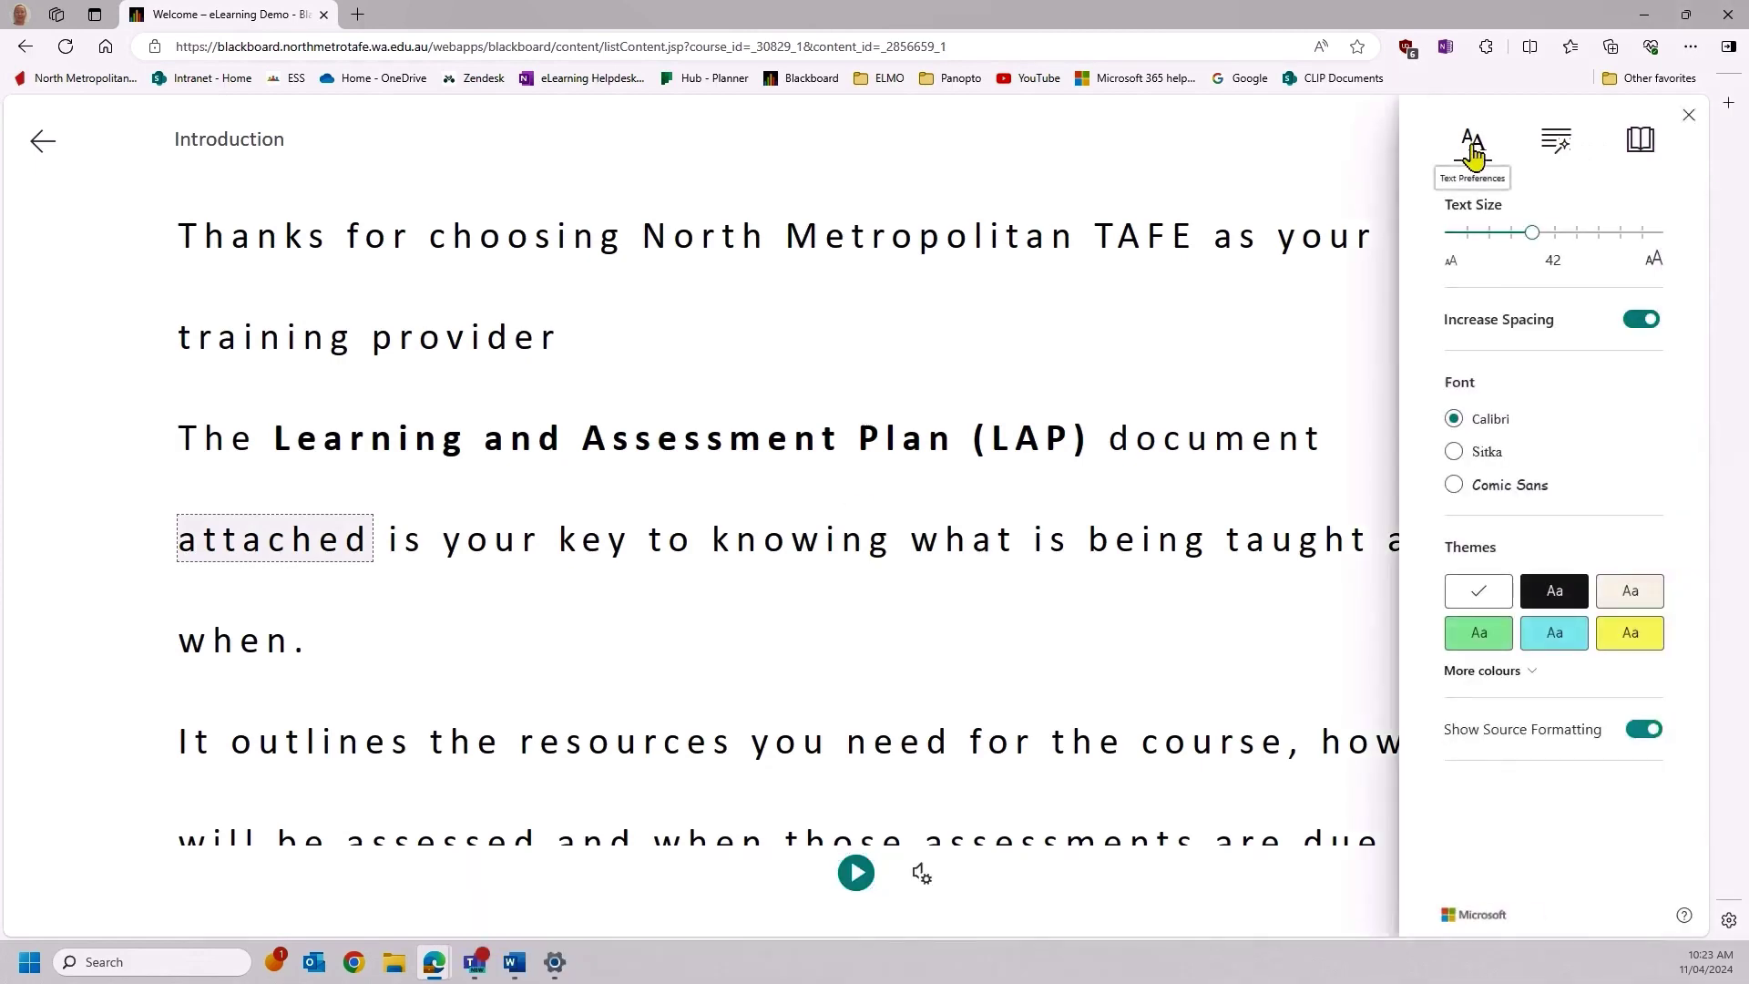
{"action": "left_click_drag", "start_coordinate": [1533, 235], "coordinate": [1466, 235]}
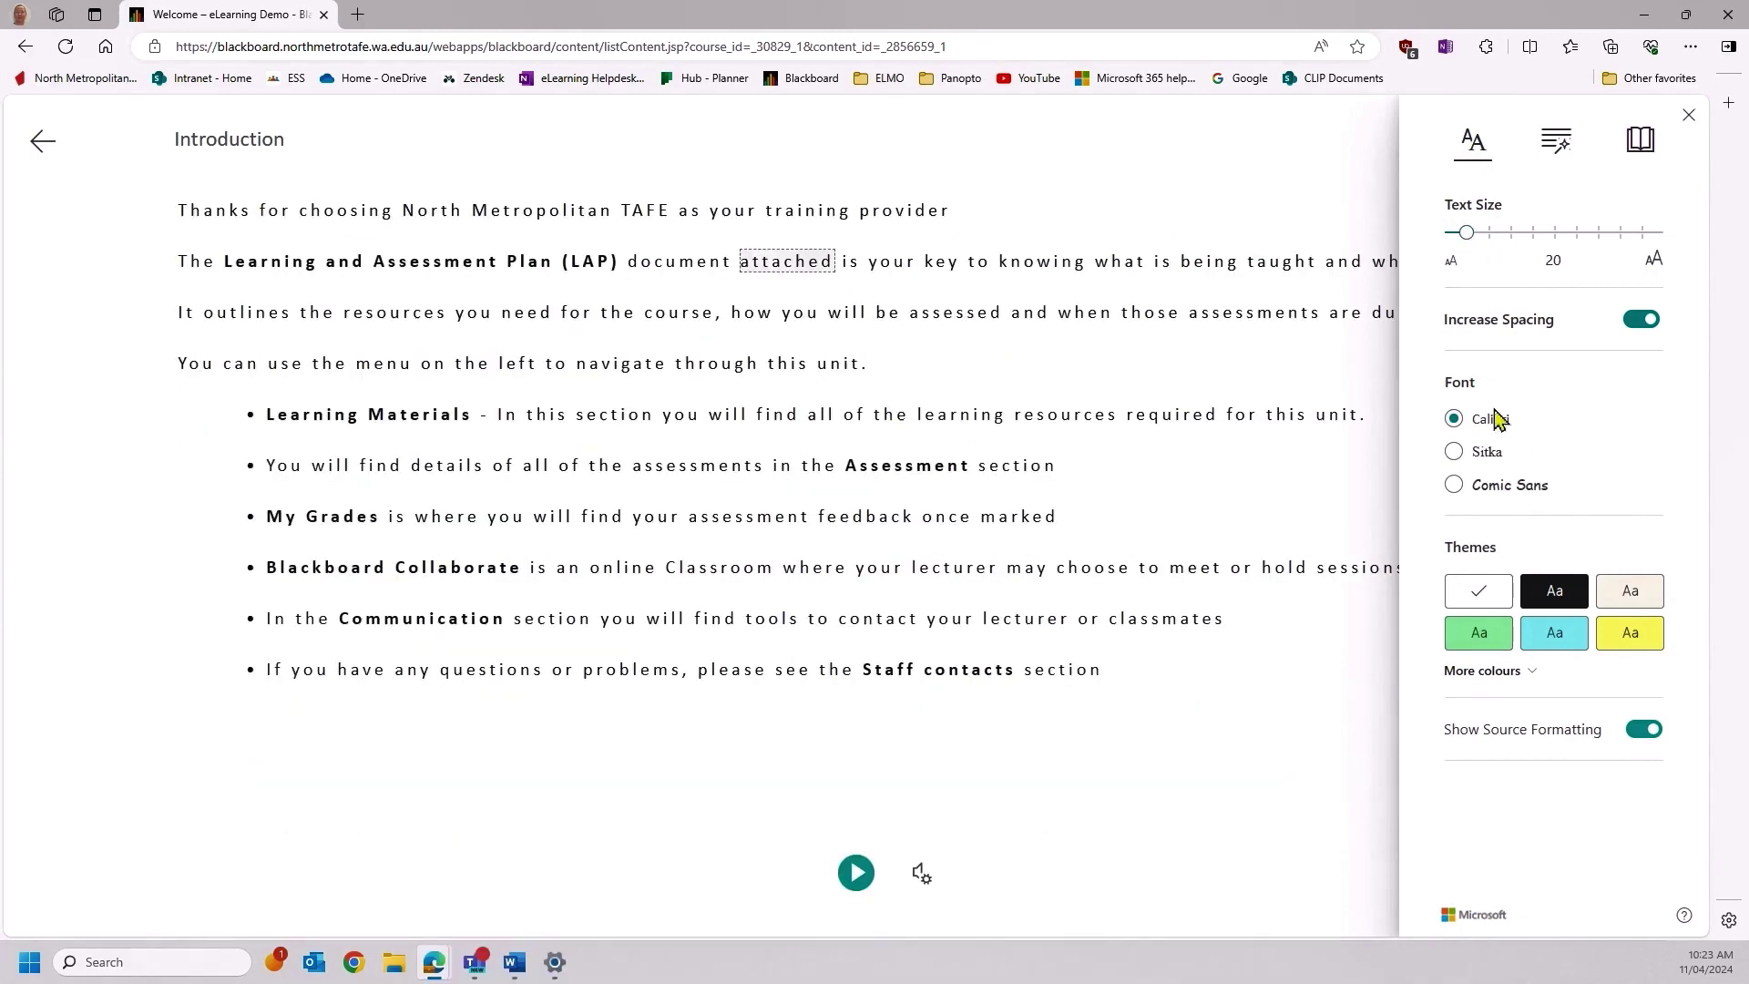
{"action": "left_click", "coordinate": [1458, 453]}
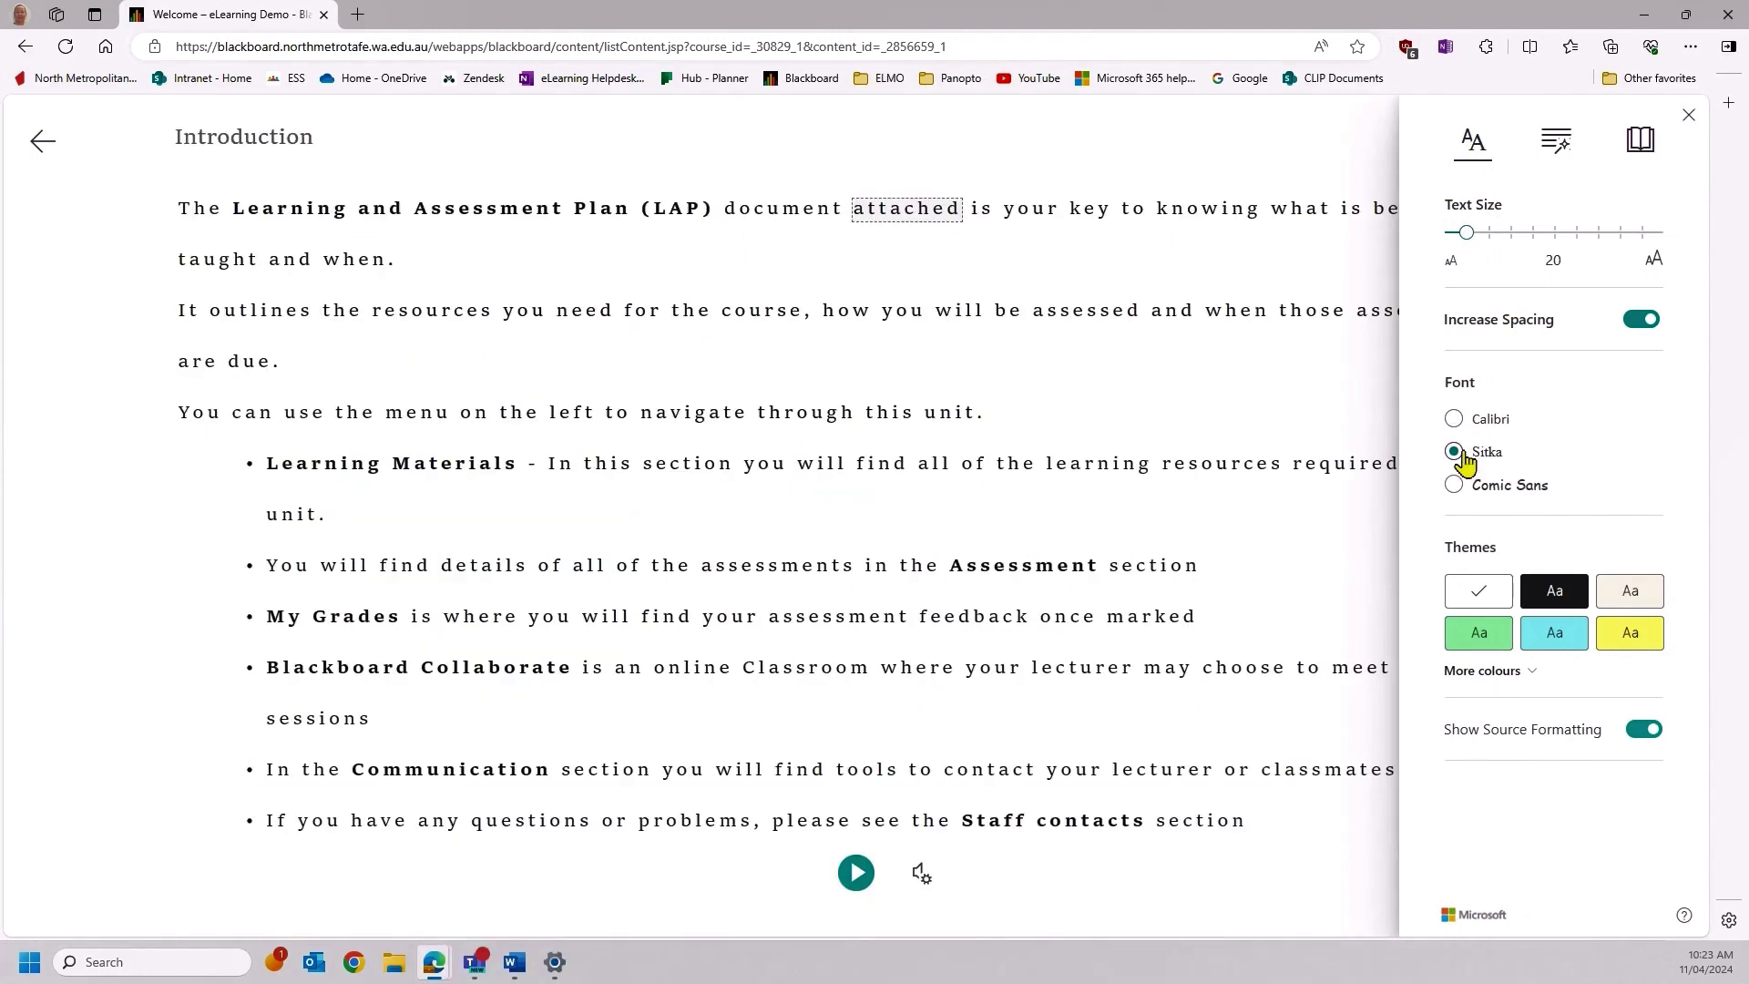
{"action": "left_click", "coordinate": [1553, 638]}
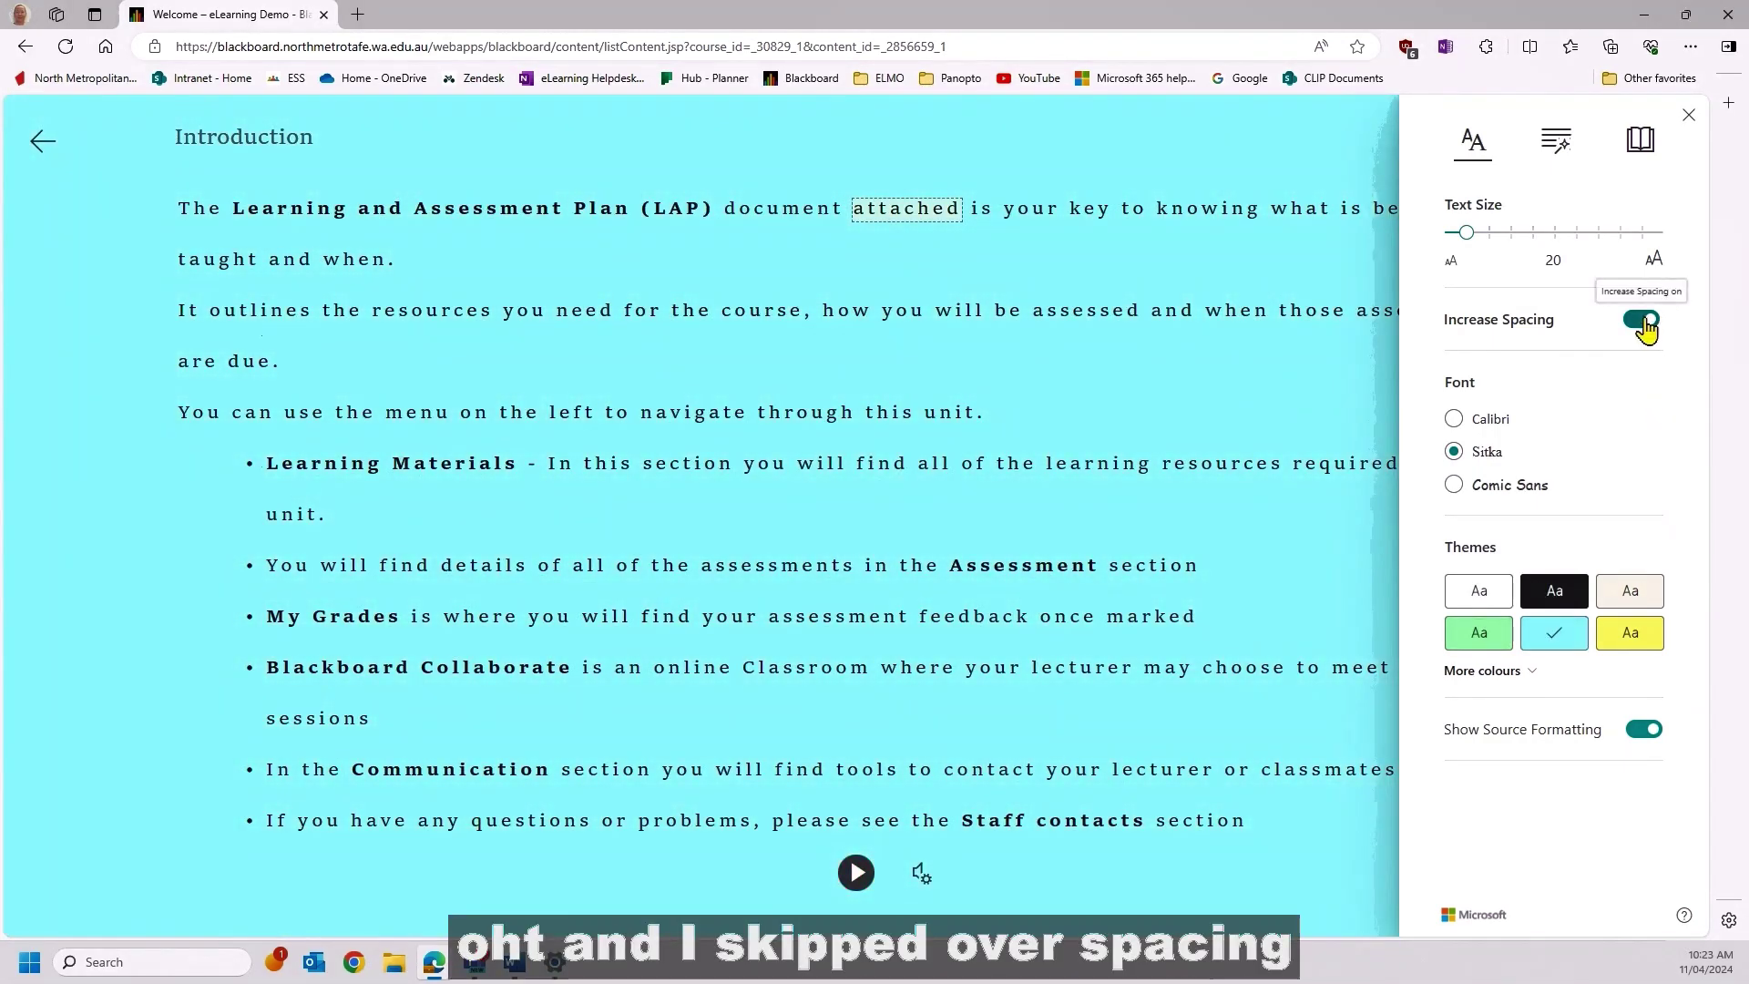
{"action": "left_click", "coordinate": [1643, 320]}
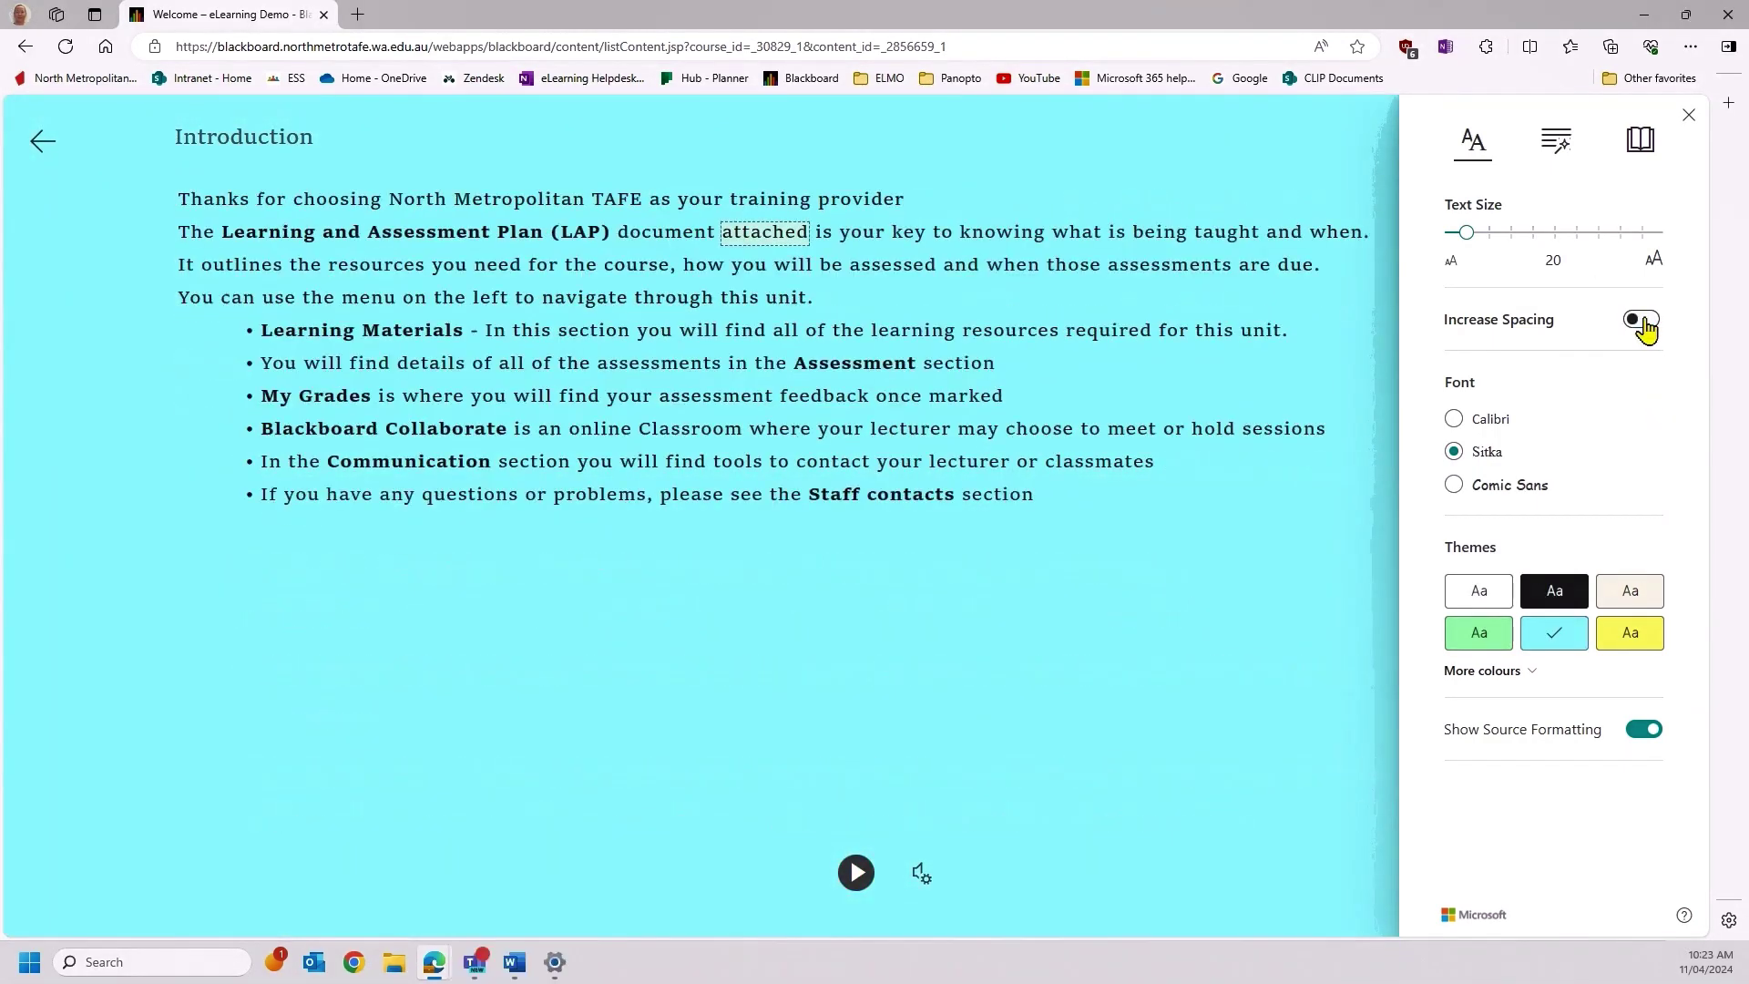
Turn on Nouns highlighting in Grammar Options so nouns show in purple
{"action": "left_click", "coordinate": [1557, 146]}
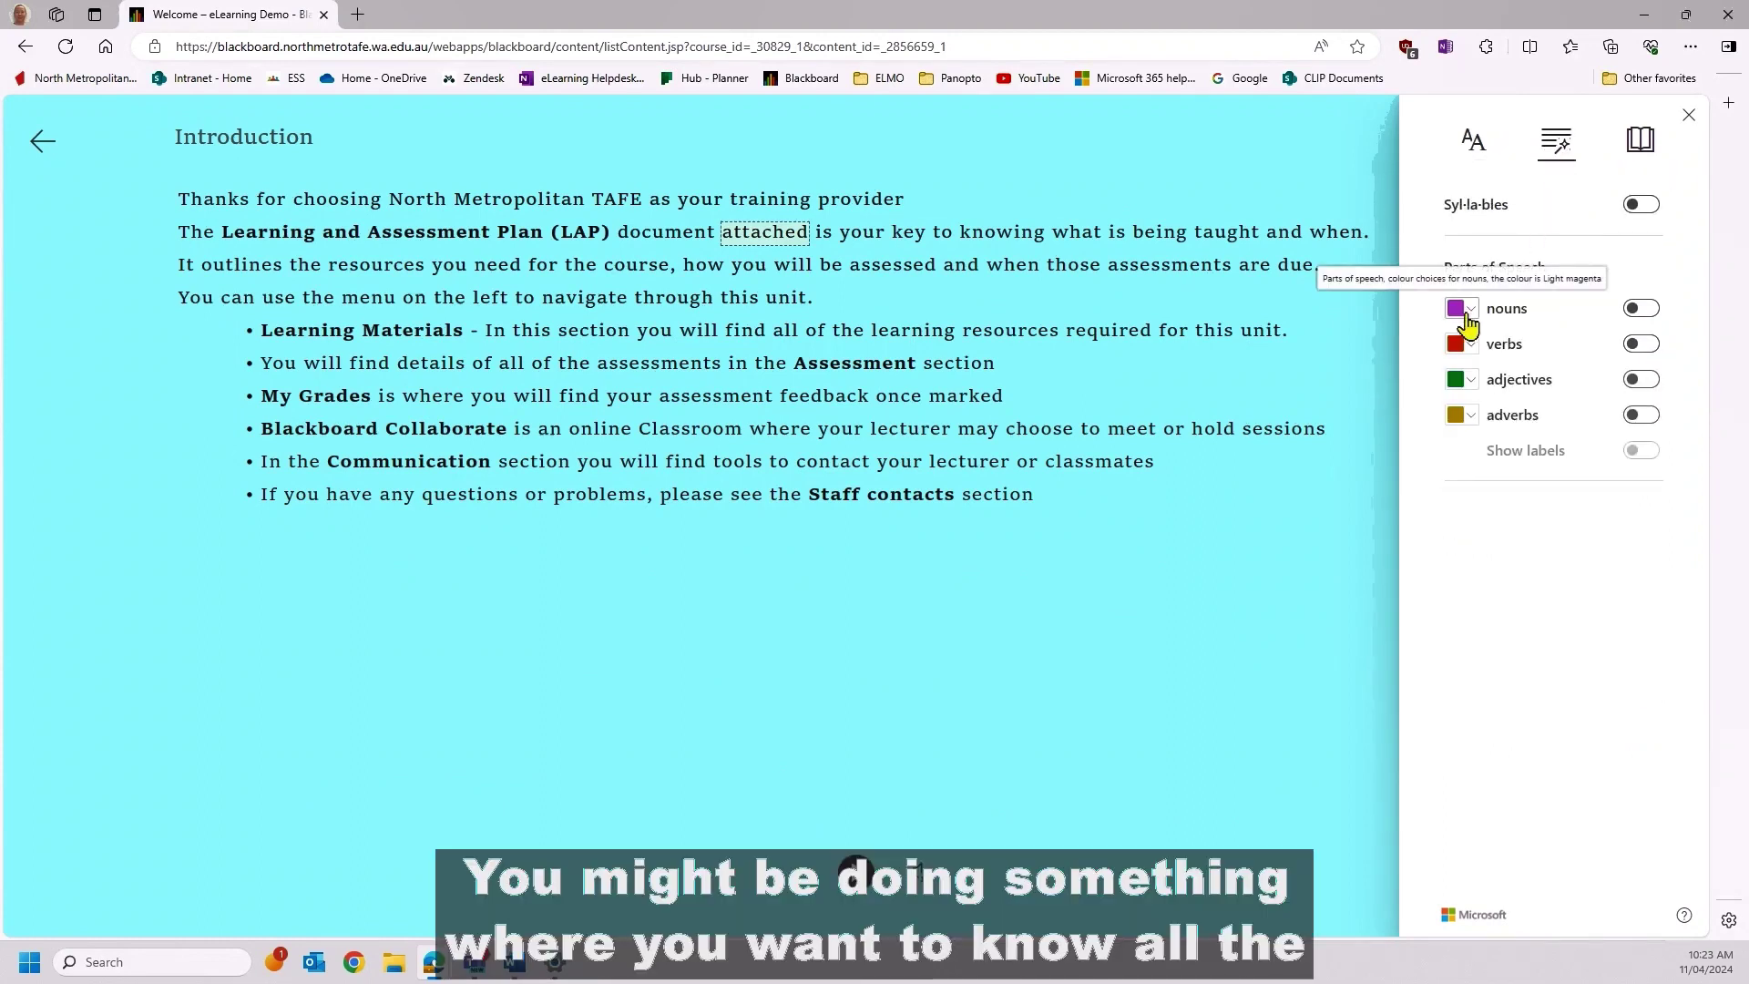
{"action": "left_click", "coordinate": [1639, 309]}
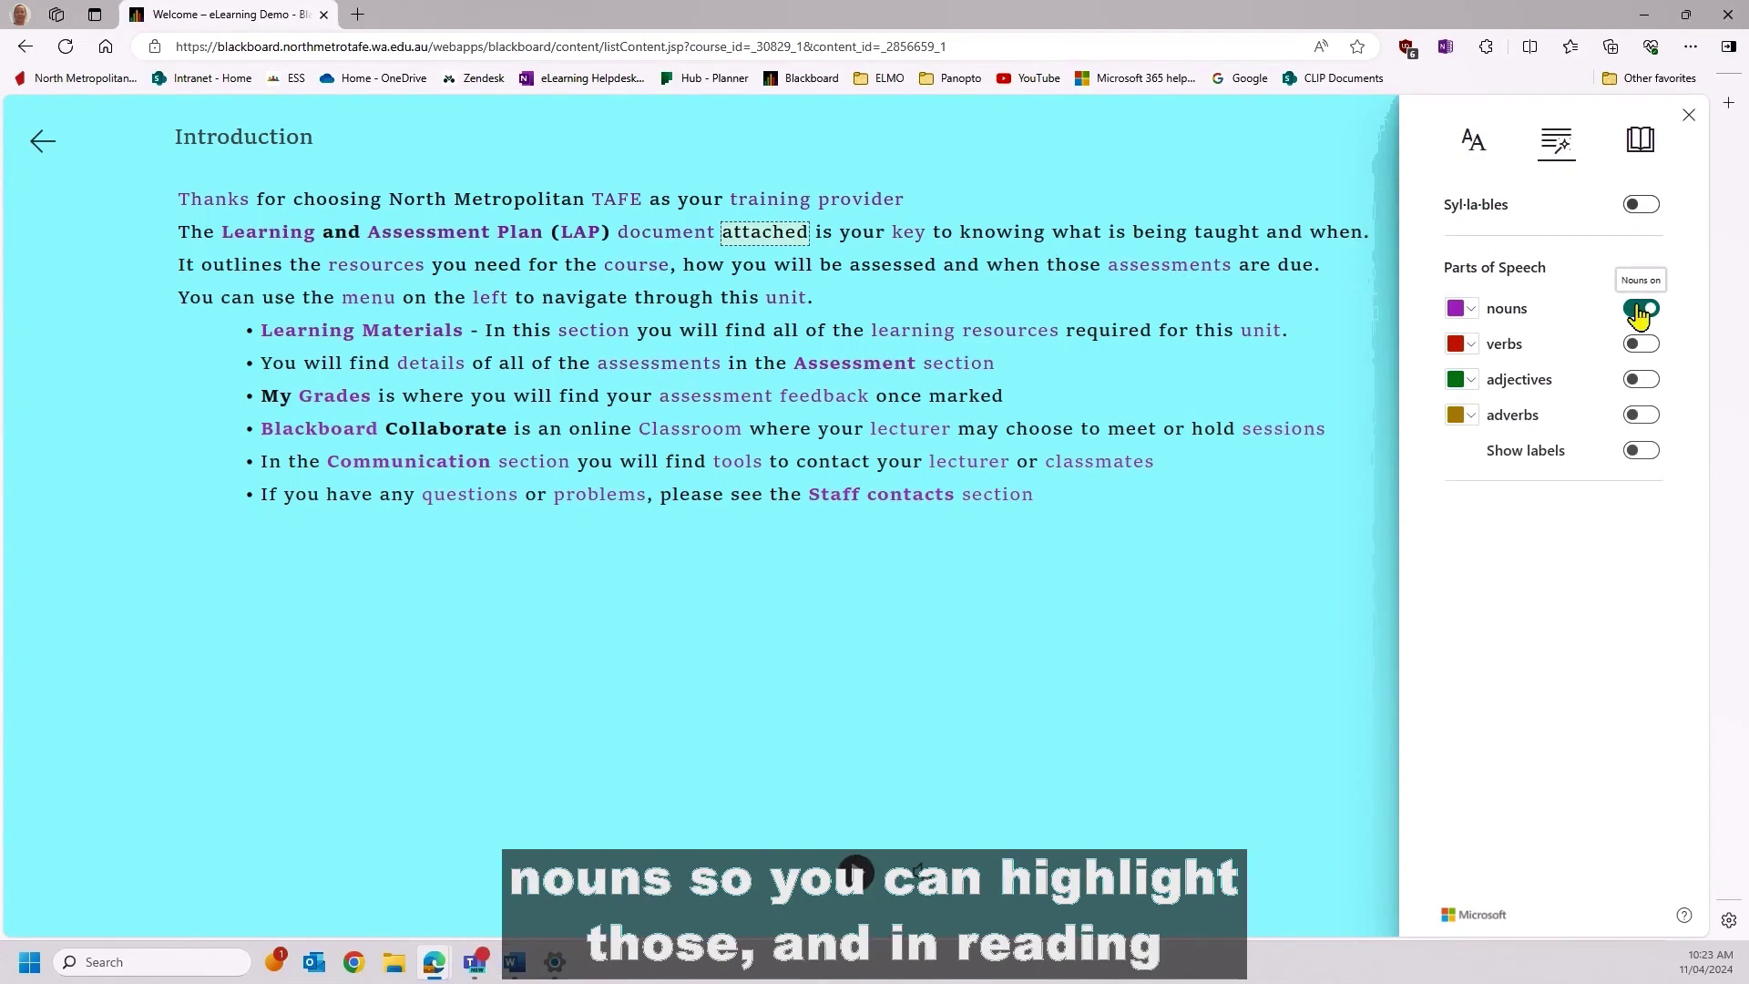
{"action": "left_click", "coordinate": [1641, 148]}
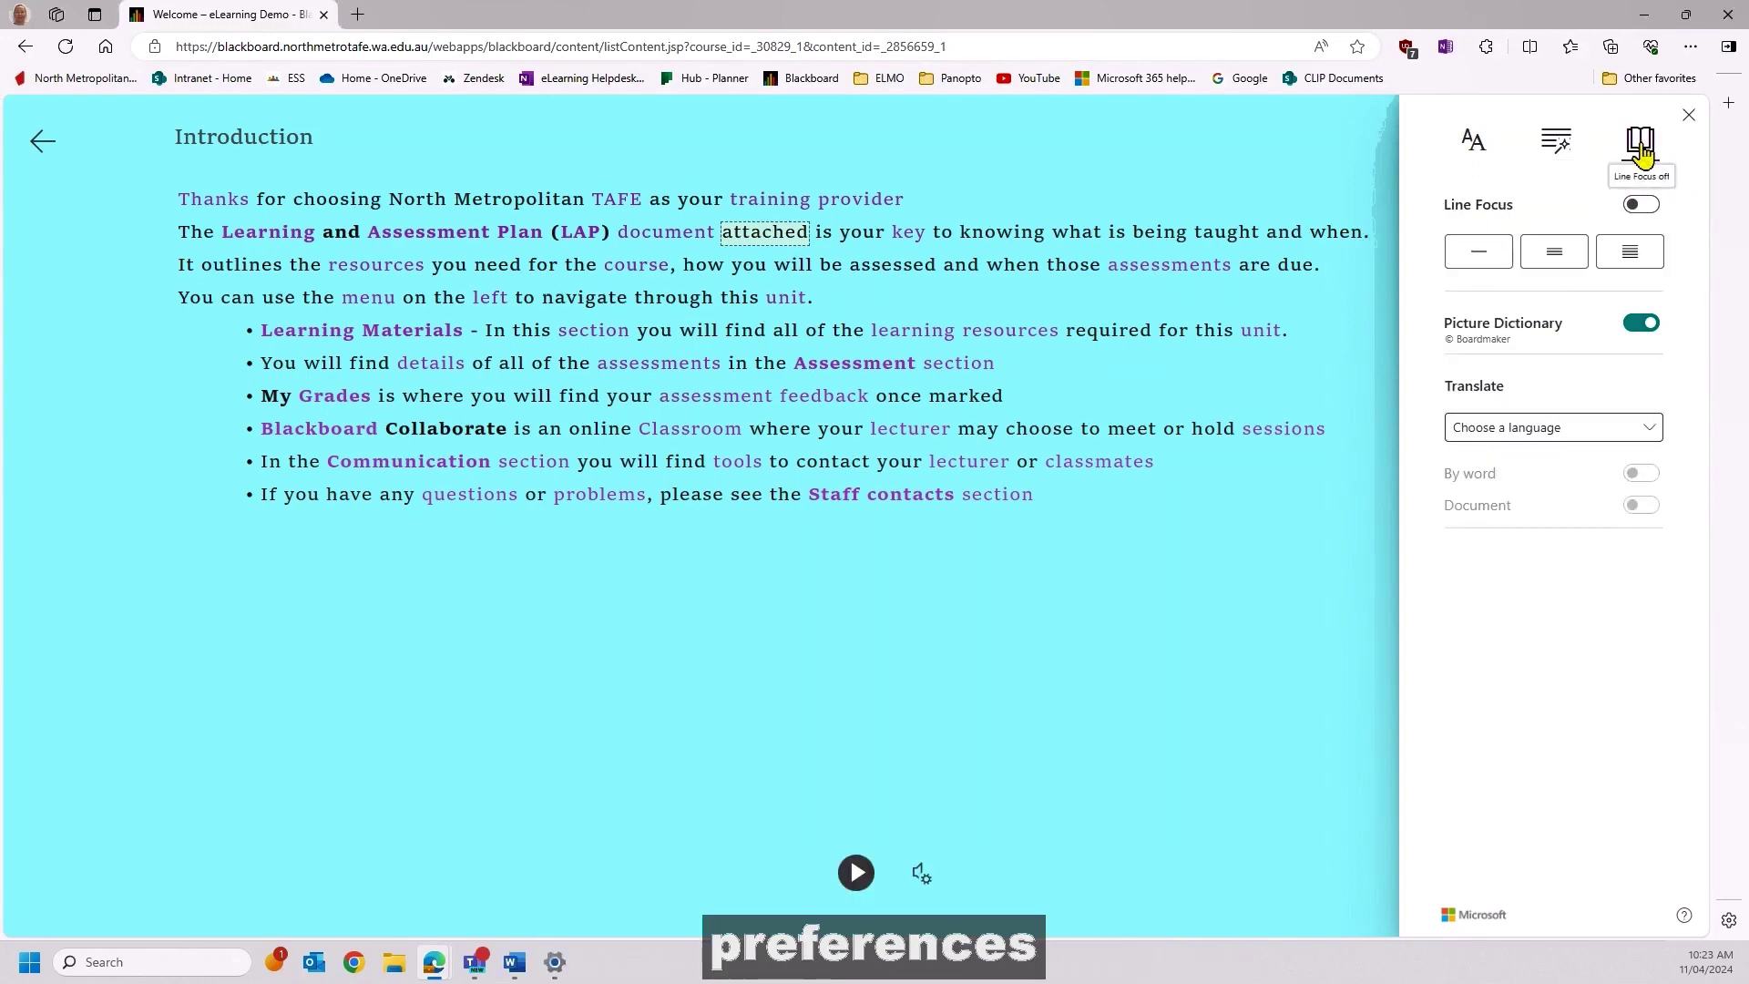
Enable three-line Line Focus, check the translation languages list, and exit Immersive Reader
{"action": "left_click", "coordinate": [1645, 207]}
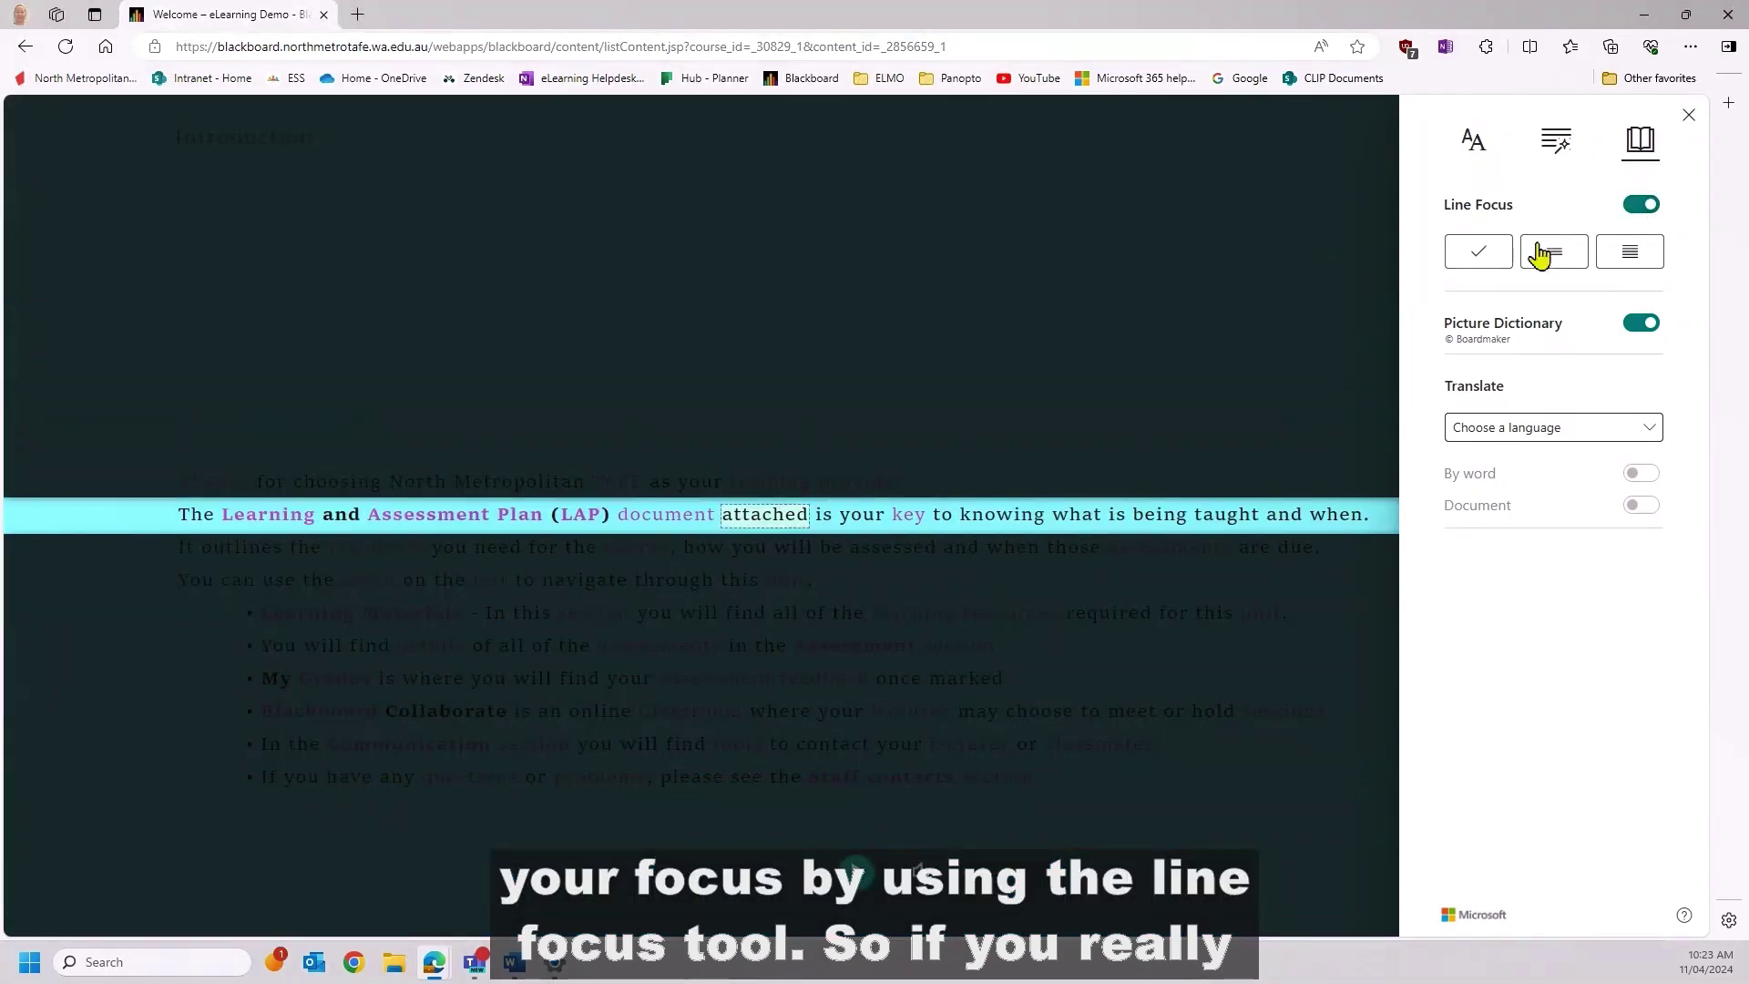
{"action": "left_click", "coordinate": [1557, 261]}
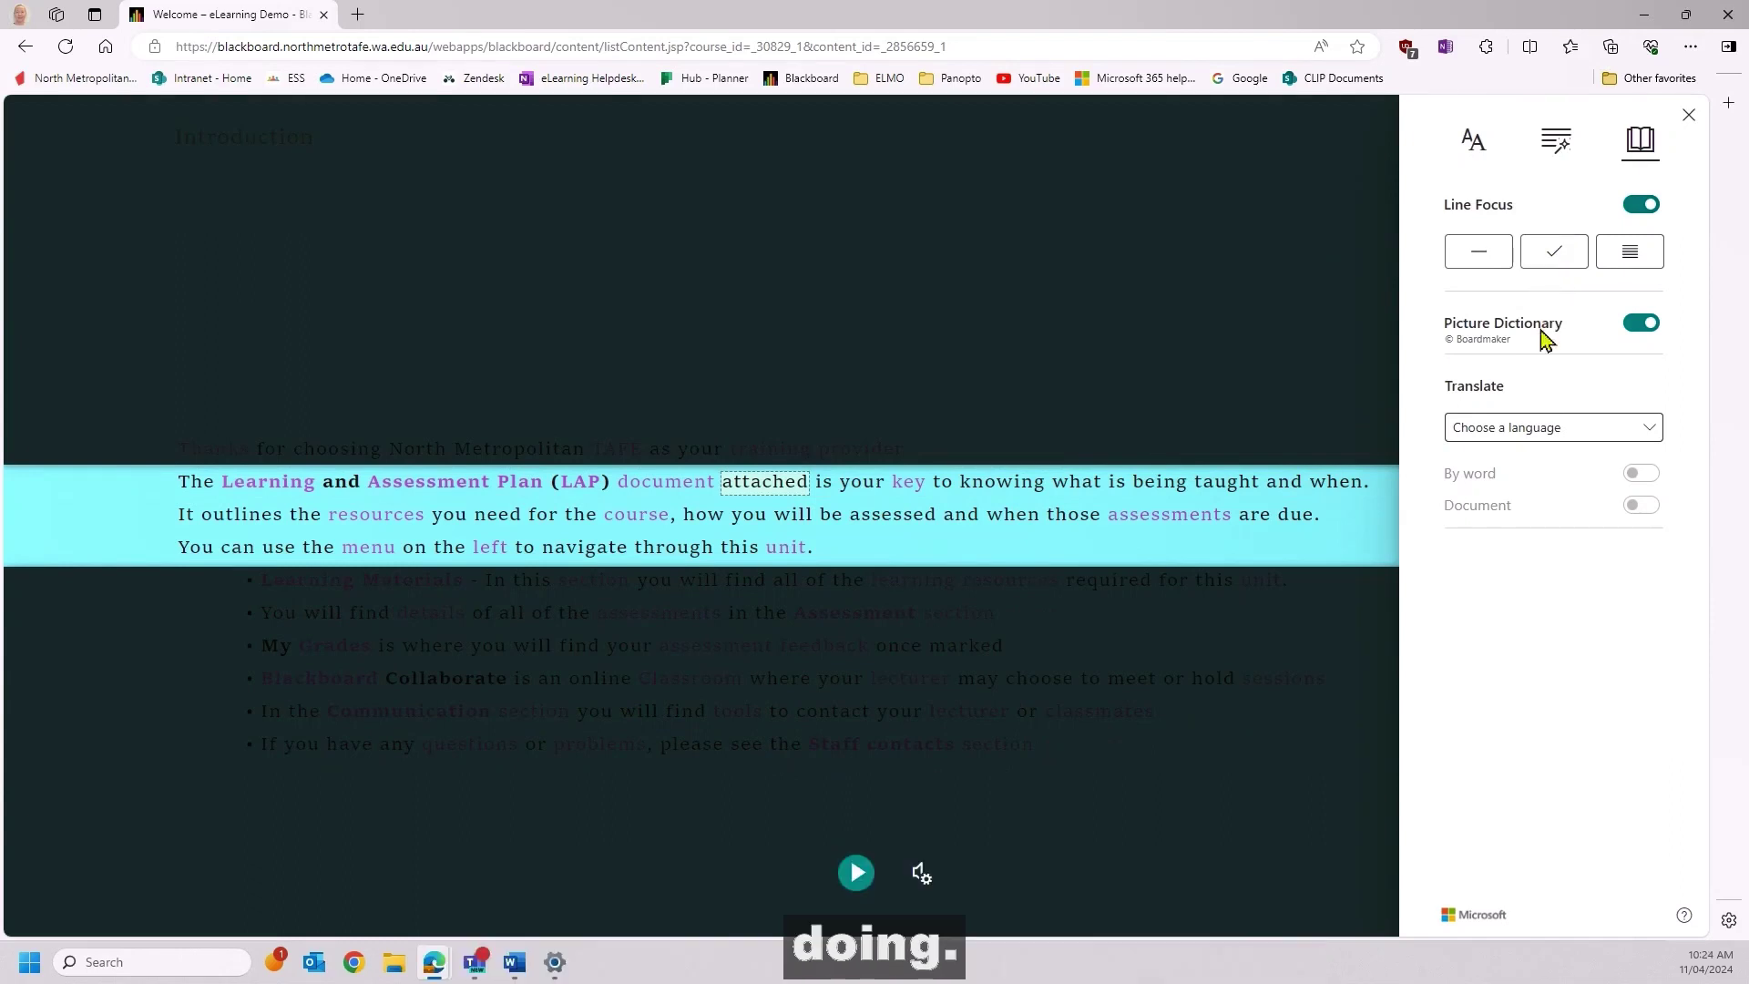
{"action": "left_click", "coordinate": [1653, 437]}
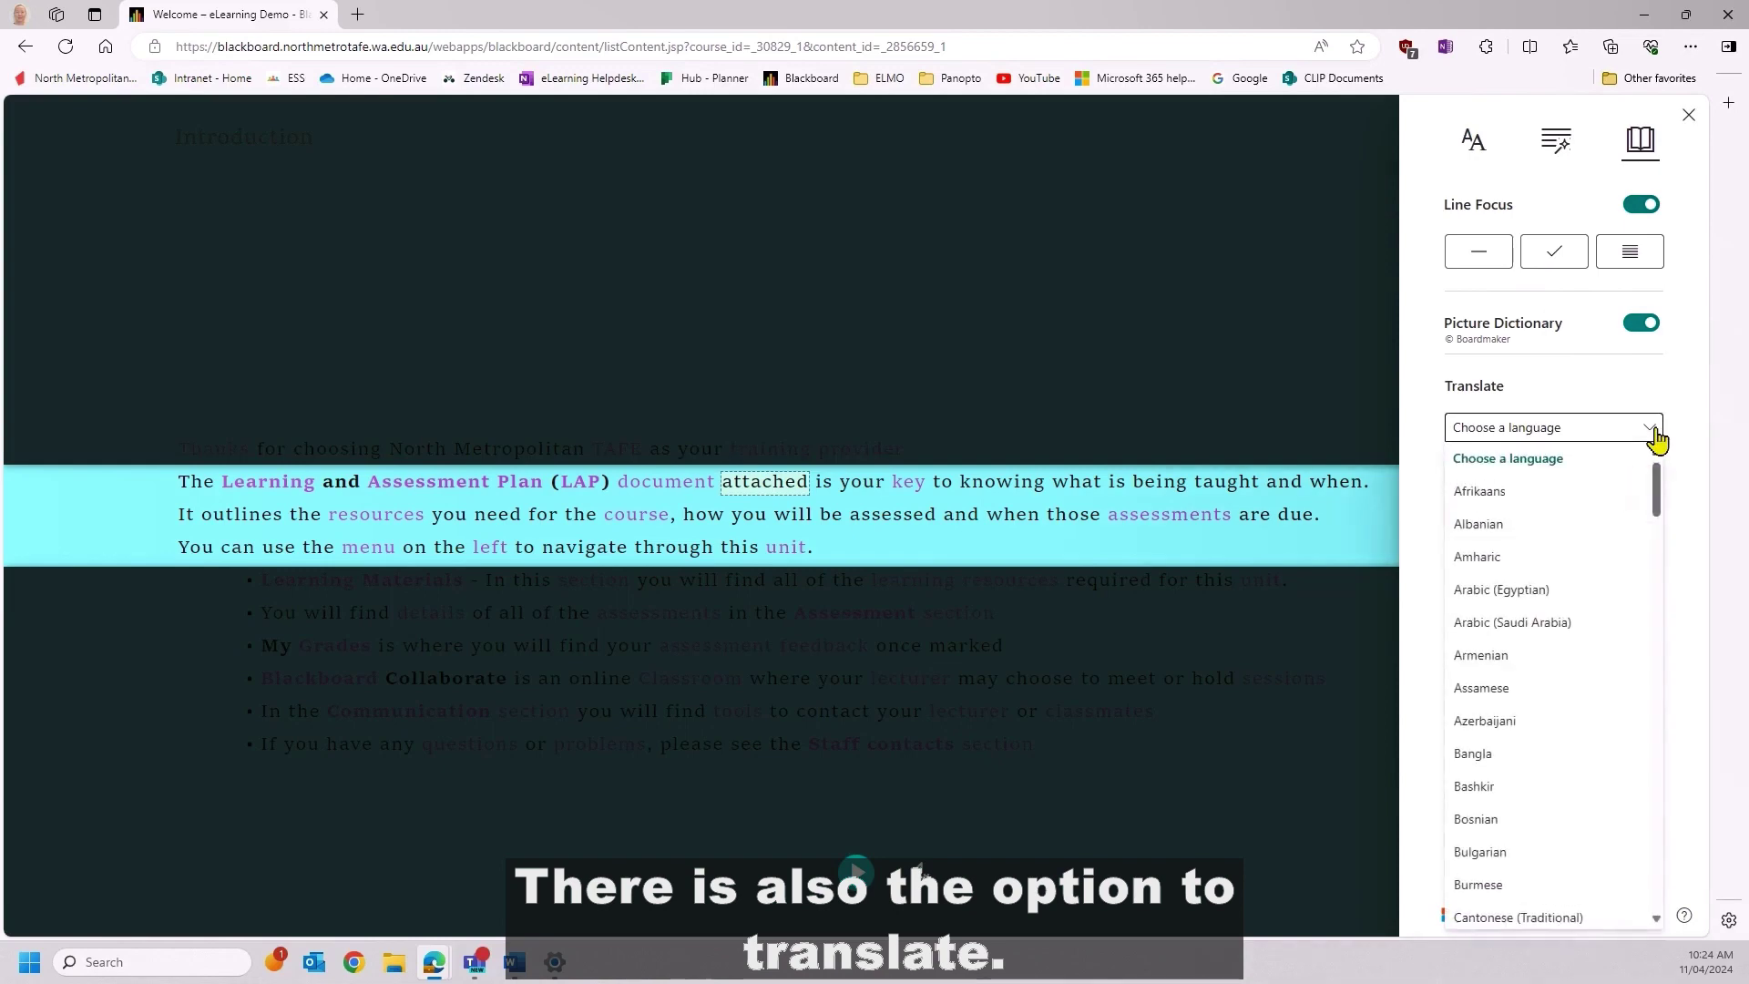
{"action": "left_click", "coordinate": [1655, 436]}
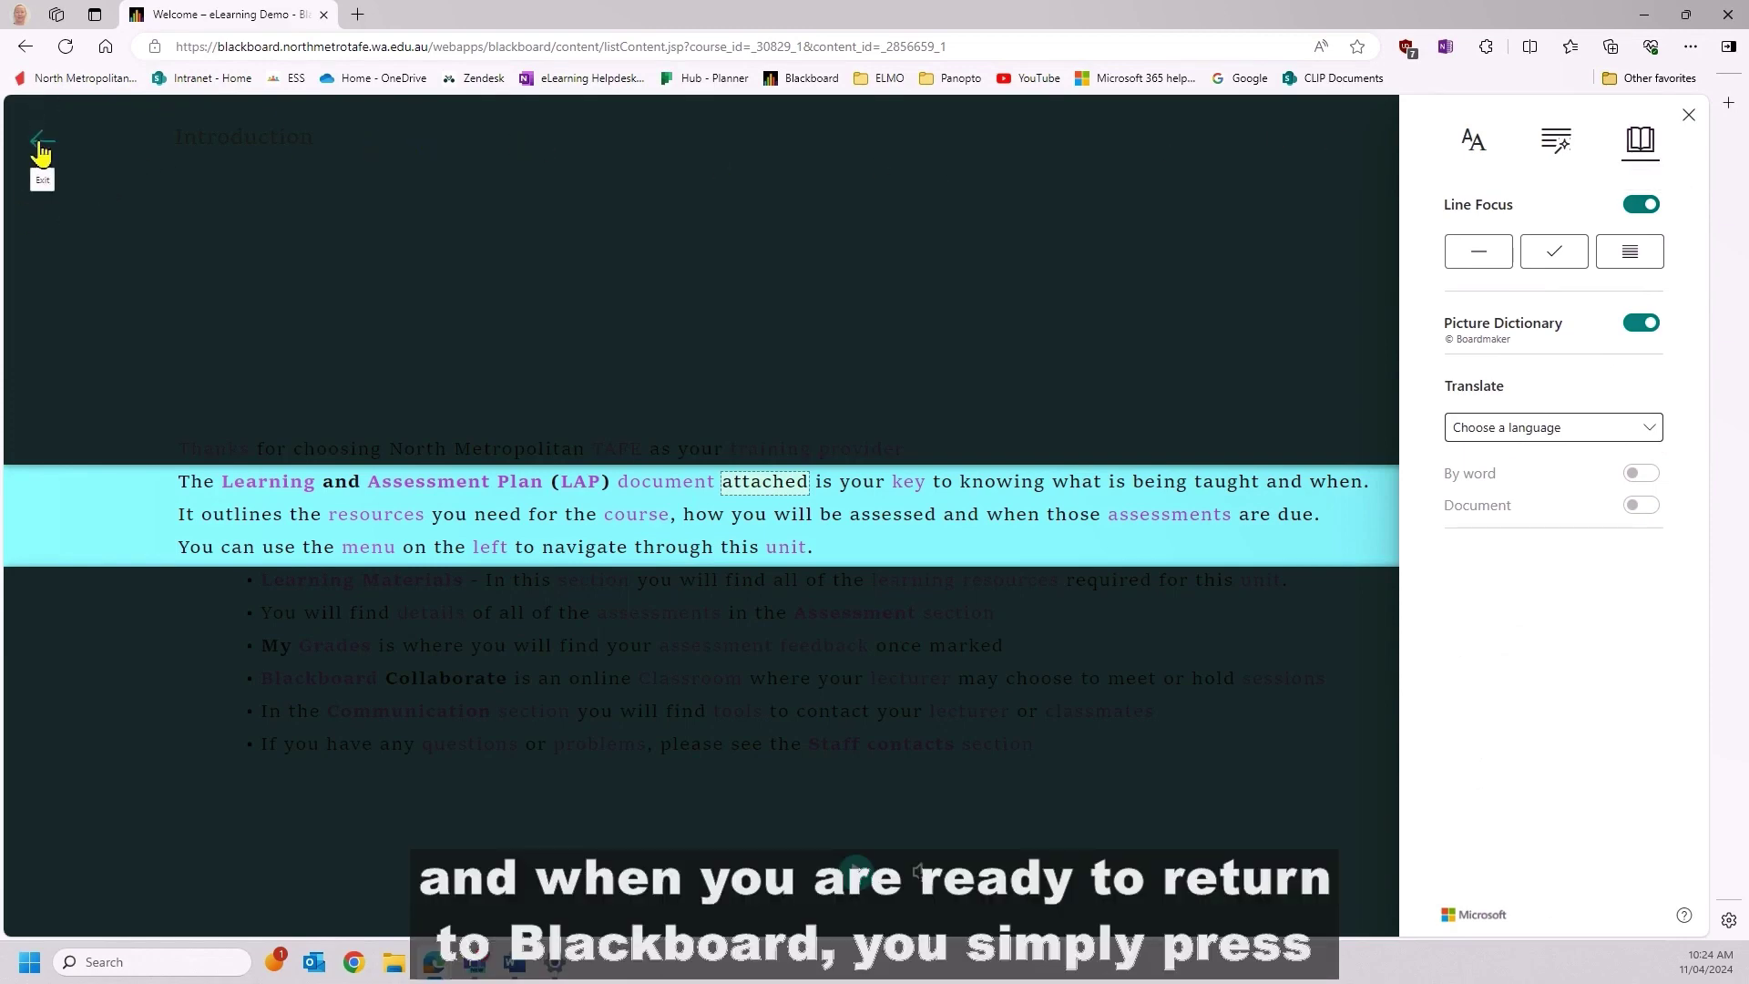
{"action": "left_click", "coordinate": [41, 148]}
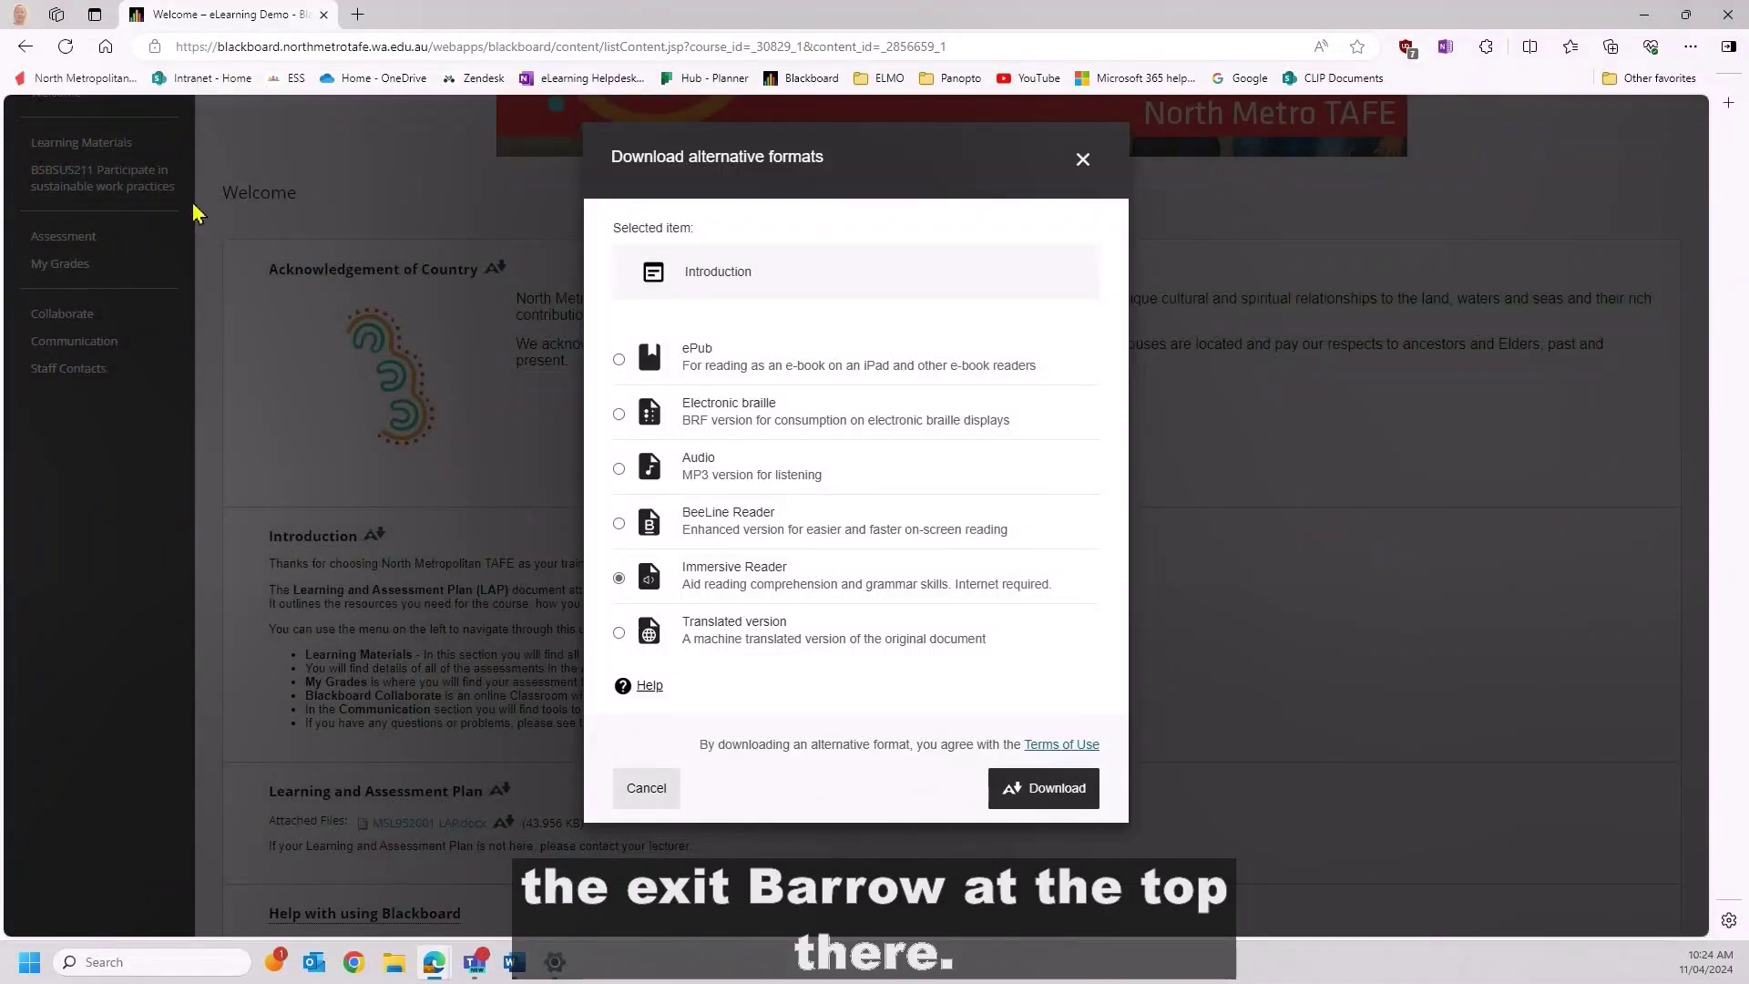
Close the Introduction's Download alternative formats dialog
{"action": "left_click", "coordinate": [1083, 162]}
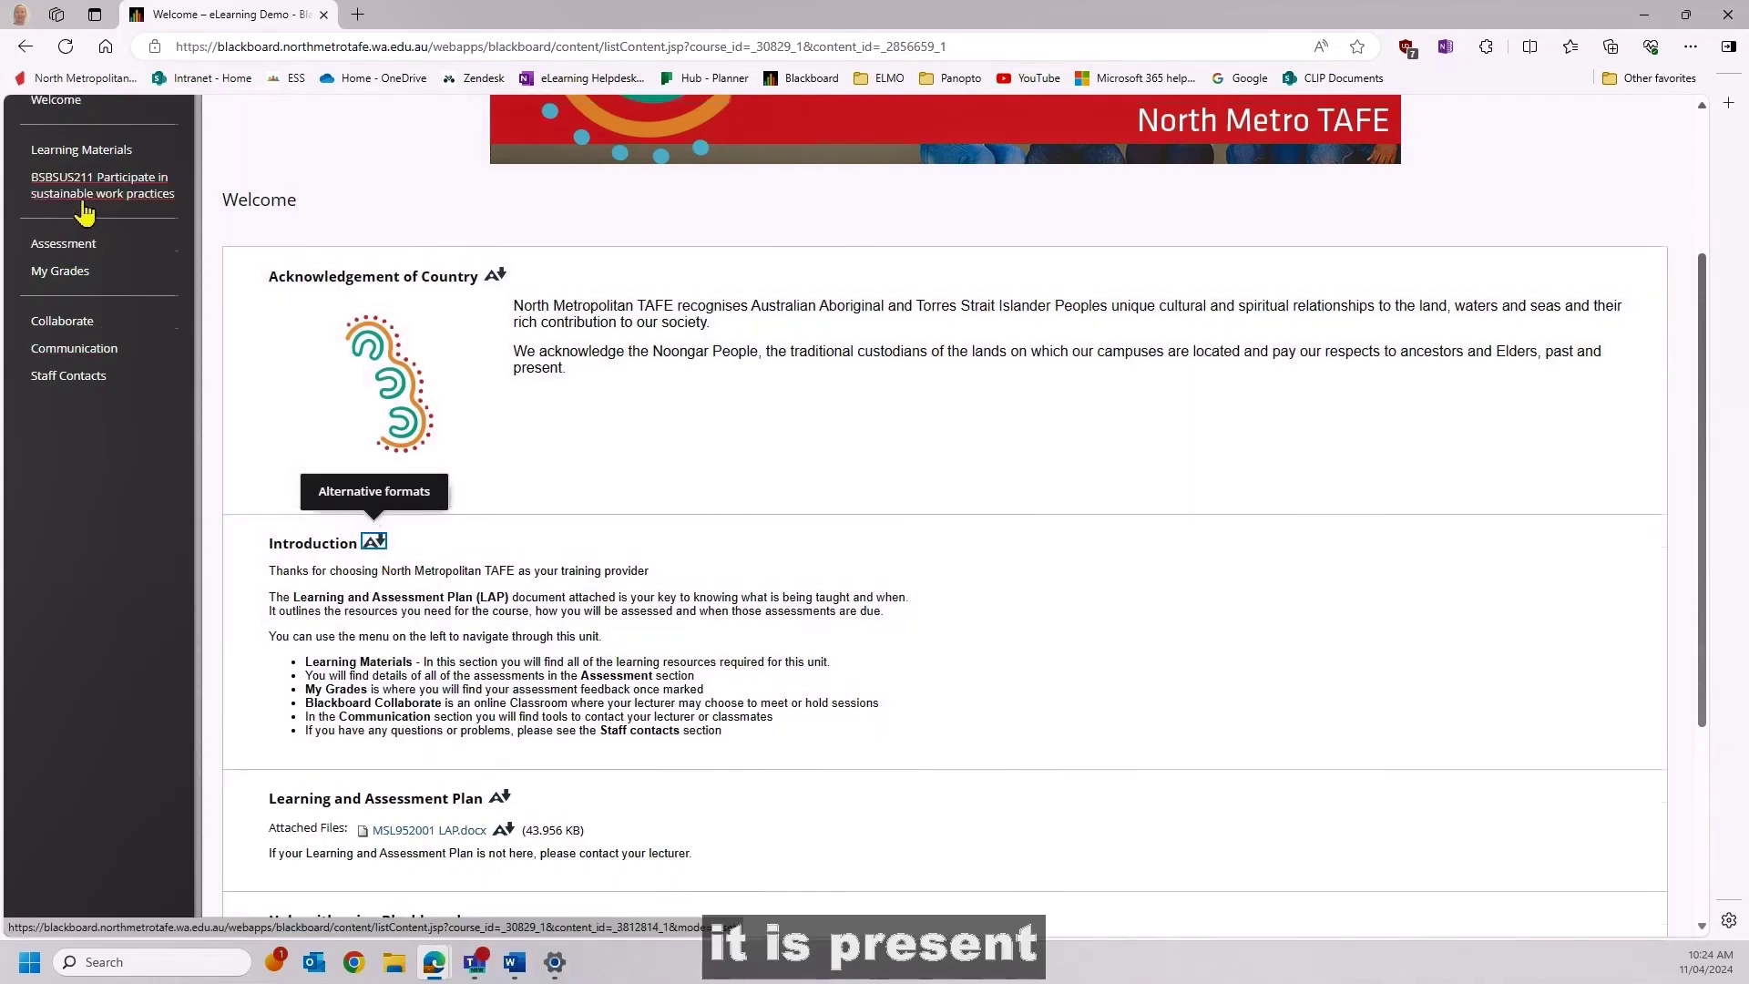
Go to the BSBSUS211 unit in the course menu and open its Session 4 link
{"action": "scroll", "coordinate": [80, 179], "scroll_direction": "up", "scroll_amount": 3}
{"action": "left_click", "coordinate": [99, 442]}
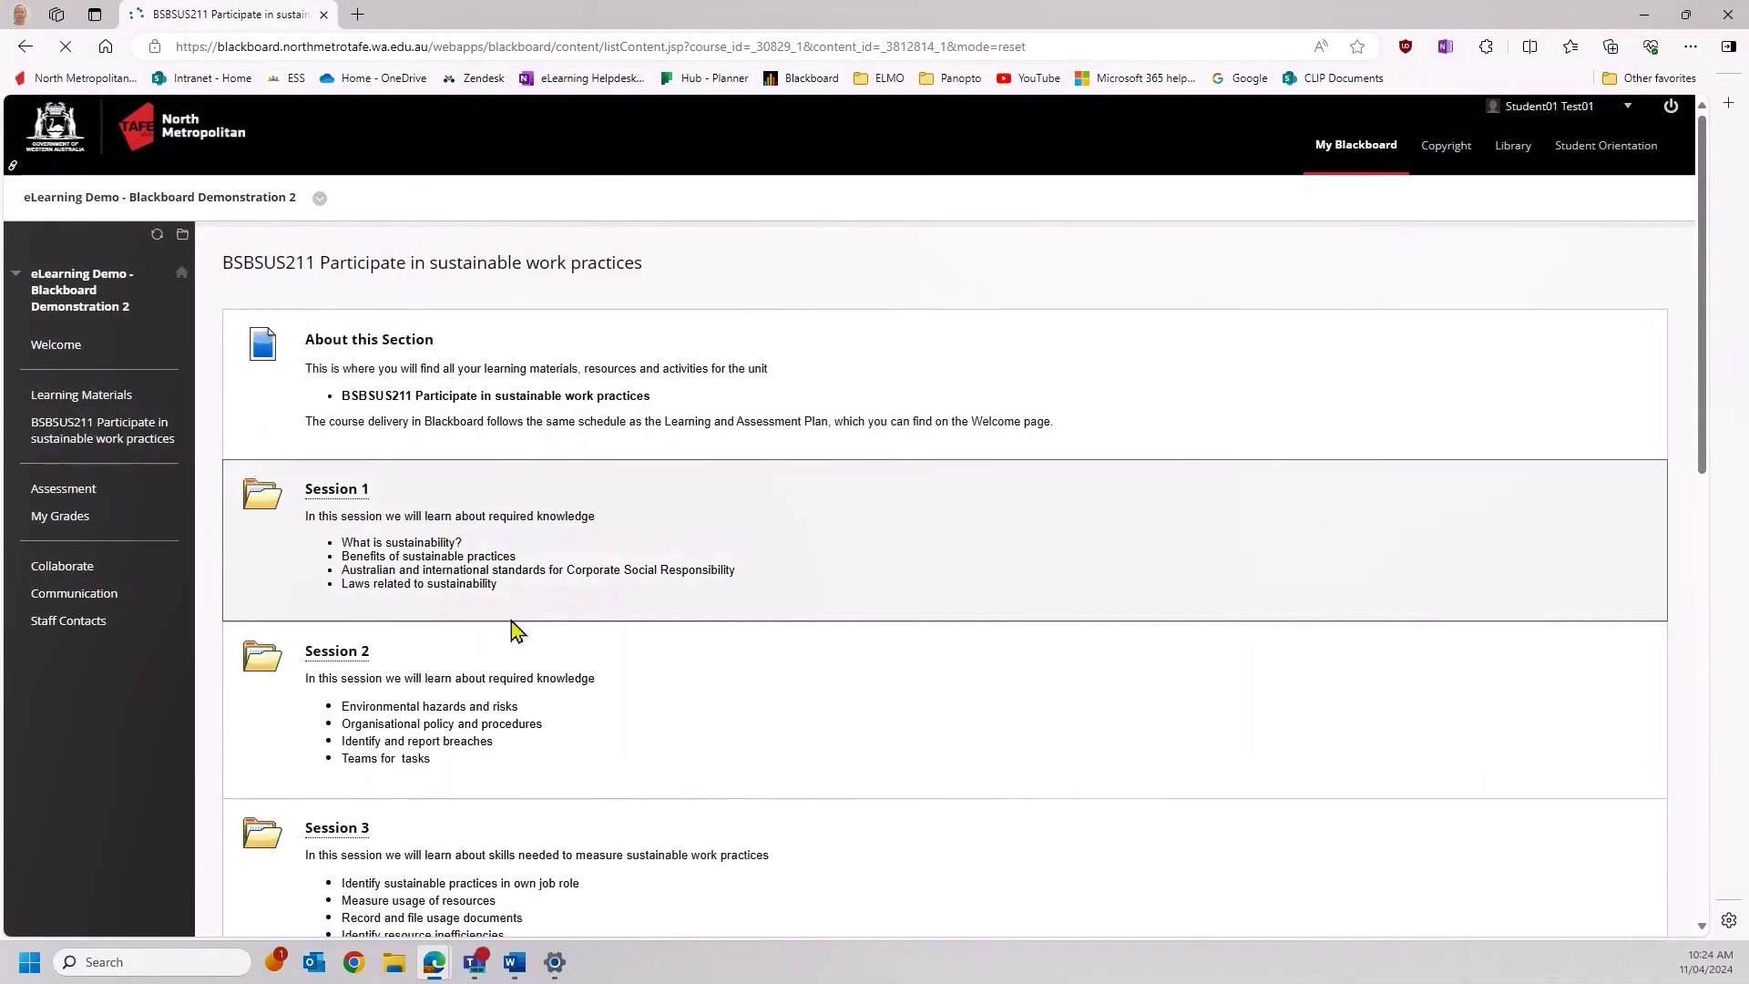
{"action": "scroll", "coordinate": [516, 604], "scroll_direction": "down", "scroll_amount": 4}
{"action": "left_click", "coordinate": [356, 638]}
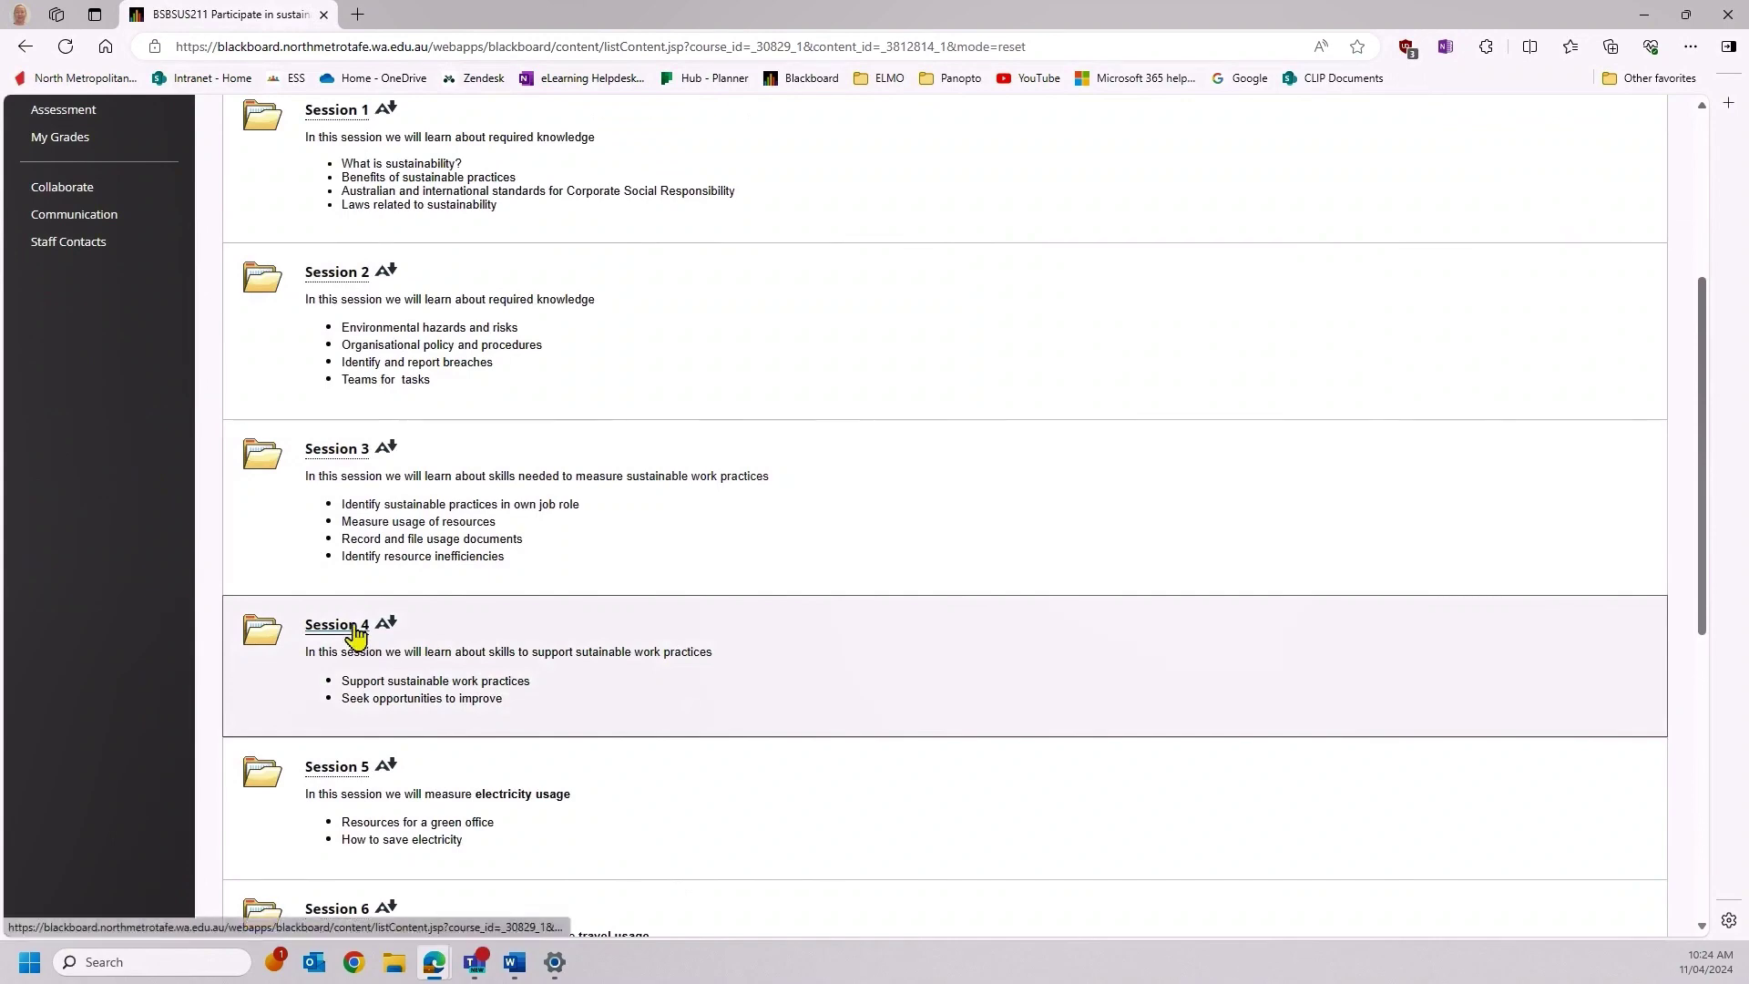